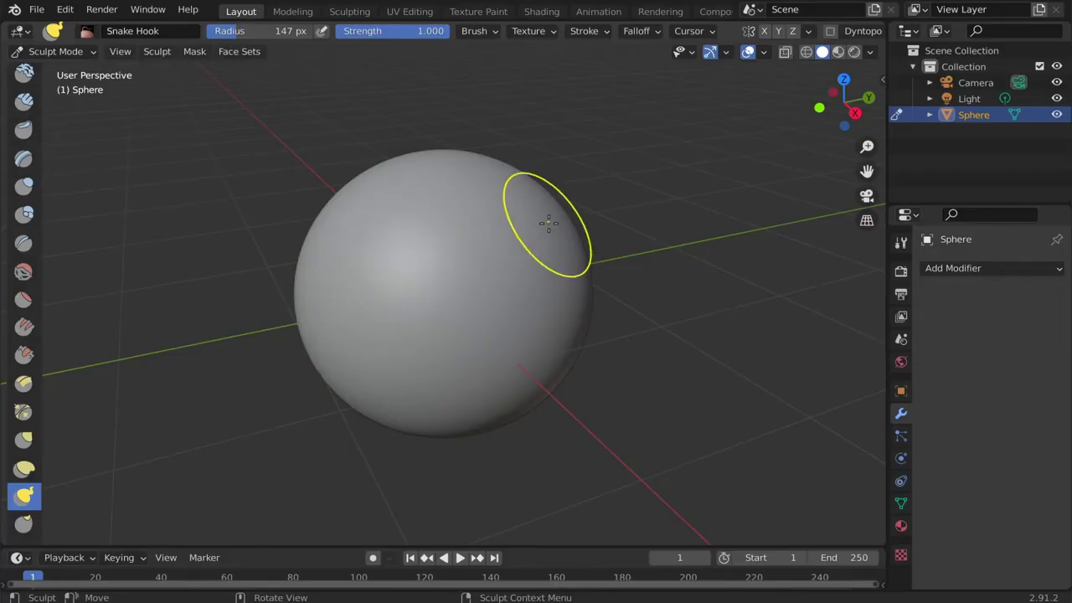
Drag four Snake Hook horns out of the sphere: upper right, upper left, and two low.
{"action": "left_click_drag", "start_coordinate": [548, 222], "coordinate": [620, 213]}
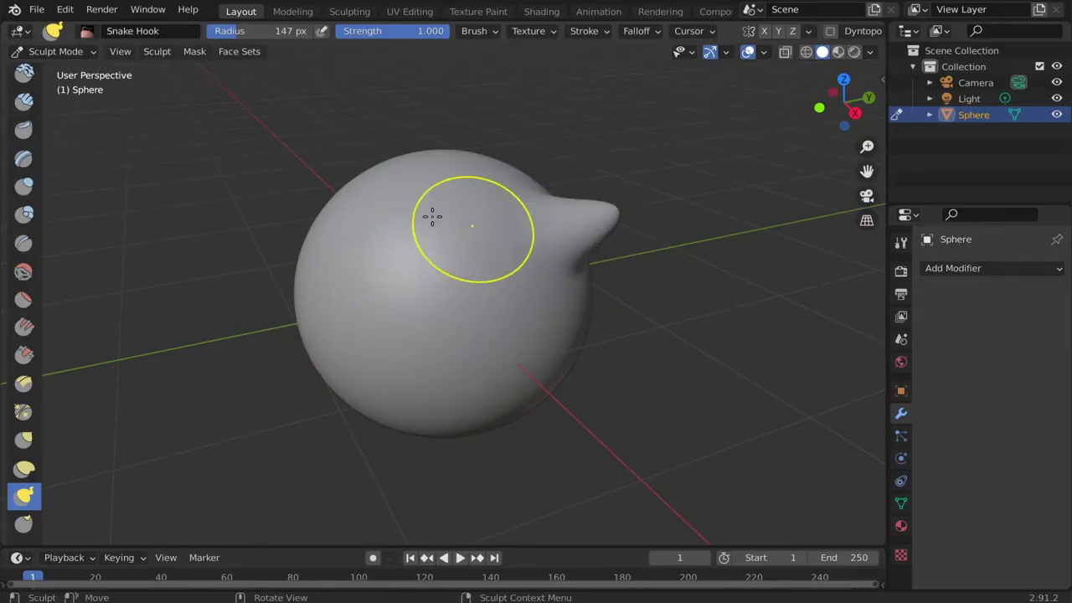
{"action": "left_click_drag", "start_coordinate": [419, 213], "coordinate": [341, 184]}
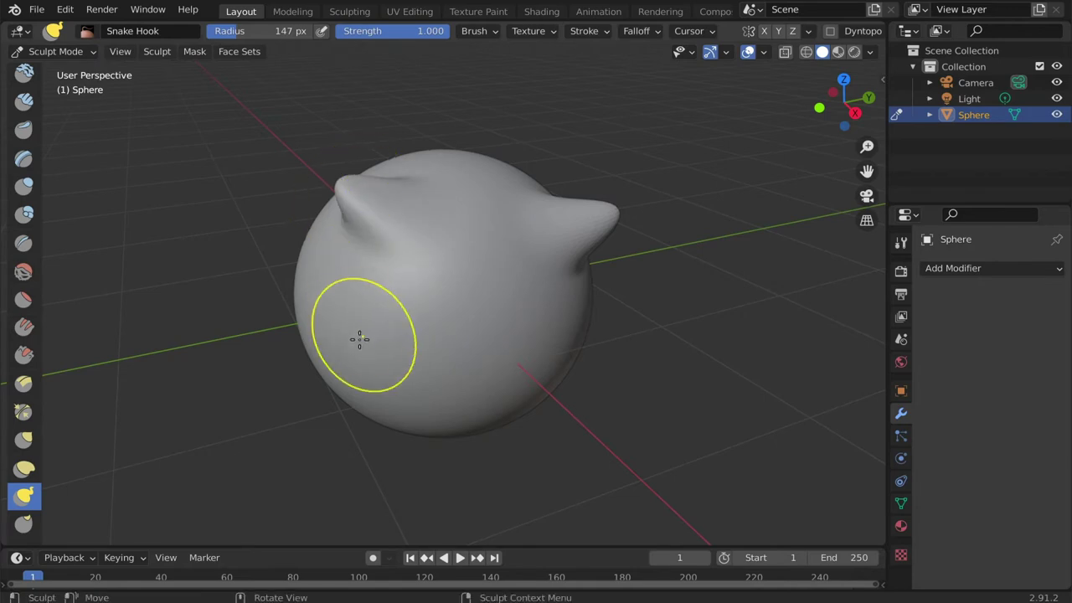
{"action": "left_click_drag", "start_coordinate": [360, 339], "coordinate": [295, 370]}
{"action": "mouse_move", "coordinate": [478, 351]}
{"action": "left_mouse_down"}
{"action": "mouse_move", "coordinate": [510, 394]}
{"action": "mouse_move", "coordinate": [557, 394]}
{"action": "left_mouse_up"}
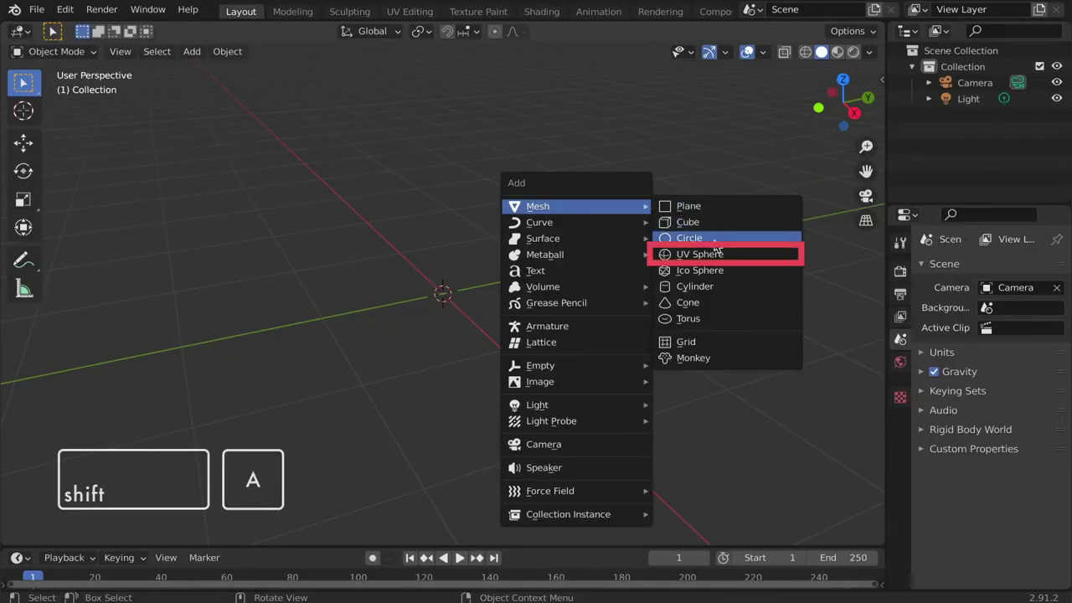
Add a UV Sphere from the Mesh add menu.
{"action": "left_click", "coordinate": [726, 255]}
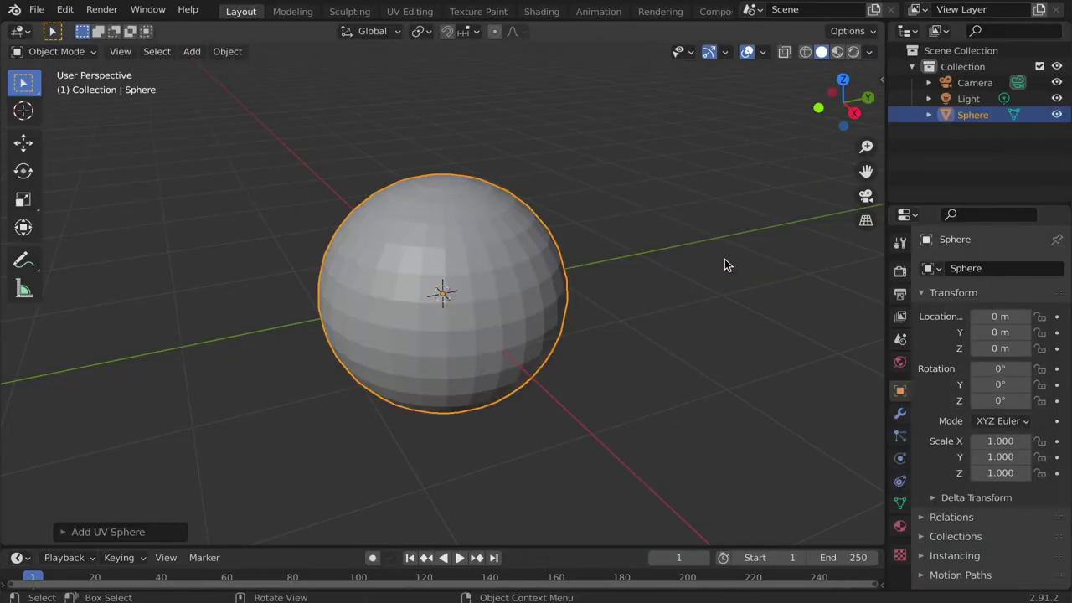
Add a Subdivision Surface modifier with Levels Viewport 3 and apply it to the sphere.
{"action": "left_click", "coordinate": [899, 415]}
{"action": "left_click", "coordinate": [963, 268]}
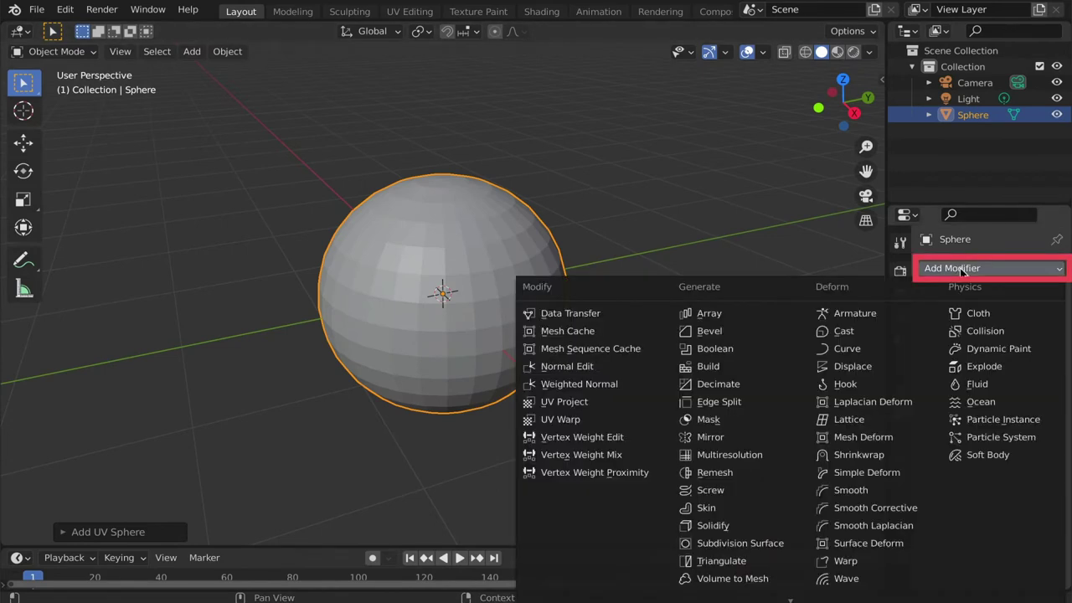
{"action": "left_click", "coordinate": [758, 548]}
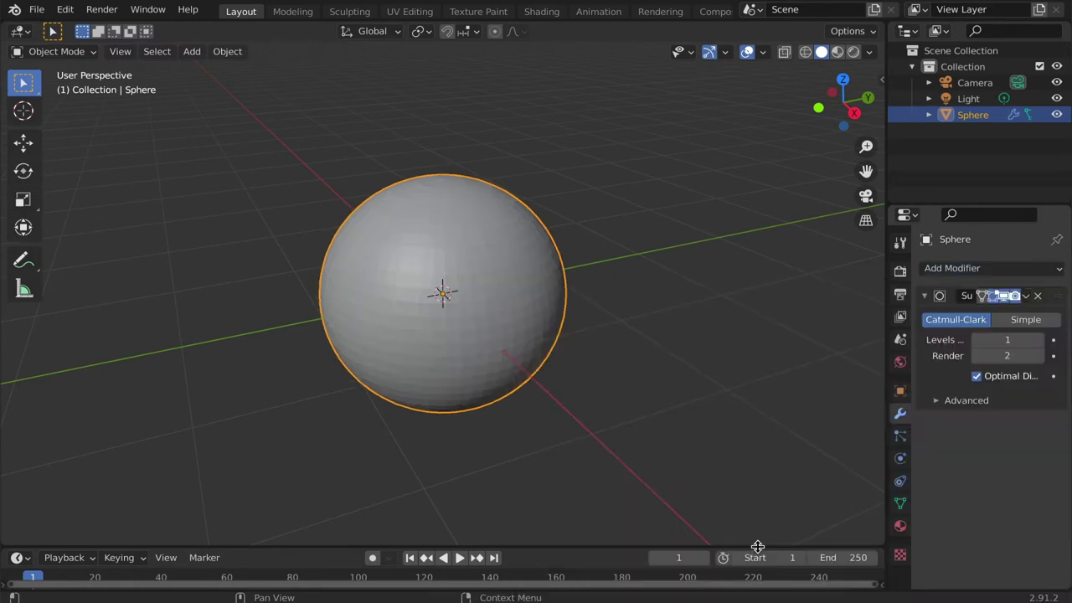
{"action": "left_click", "coordinate": [1039, 340]}
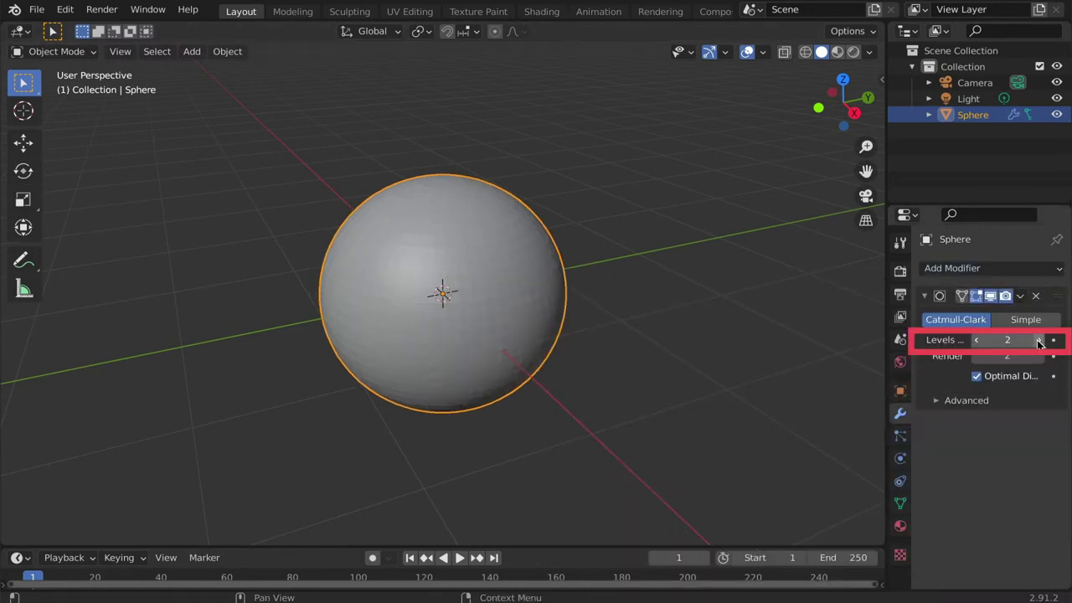
{"action": "left_click", "coordinate": [1039, 340]}
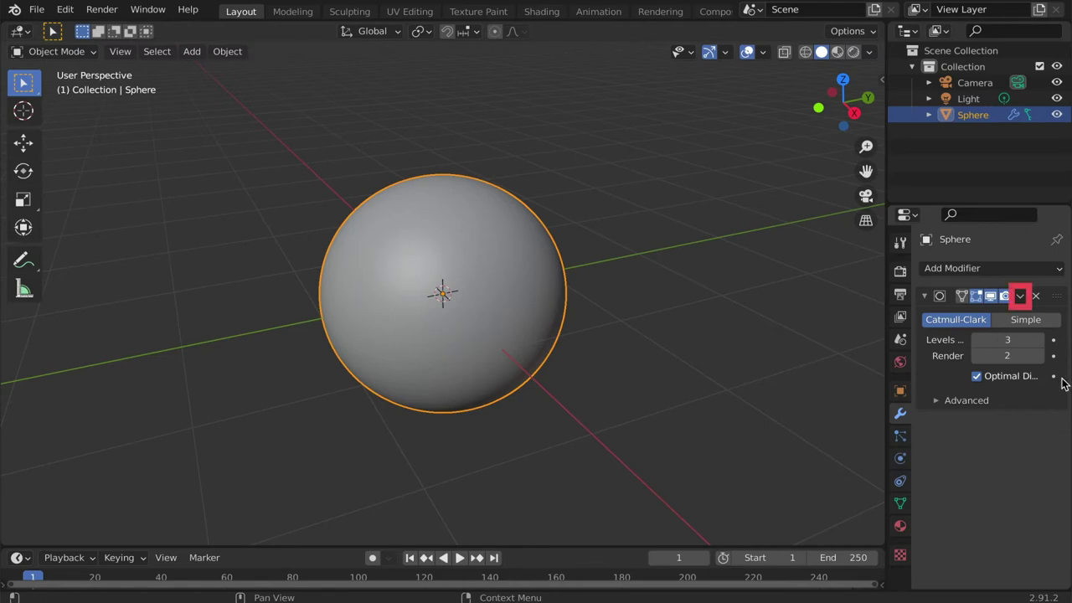
{"action": "left_click", "coordinate": [1020, 296]}
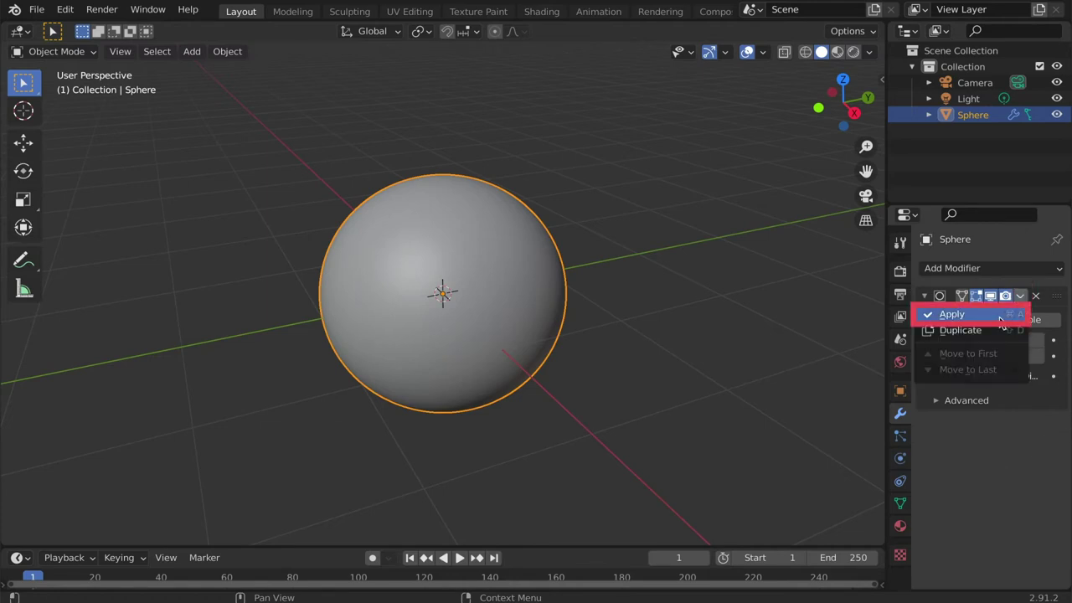
{"action": "left_click", "coordinate": [1001, 316]}
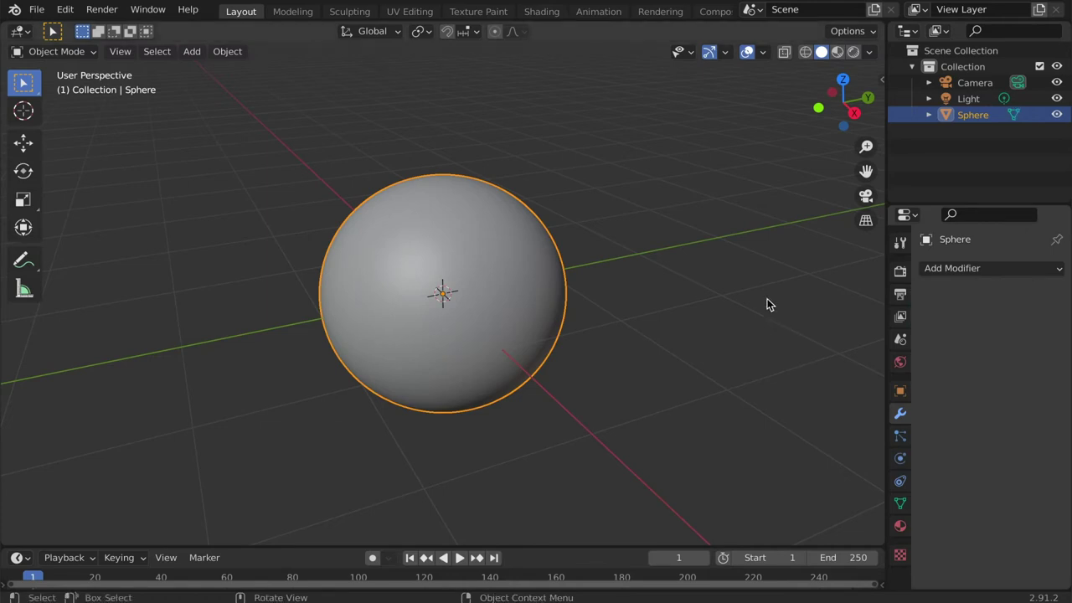
Switch the sphere into Sculpt Mode and move to the Sculpting workspace.
{"action": "left_click", "coordinate": [92, 52]}
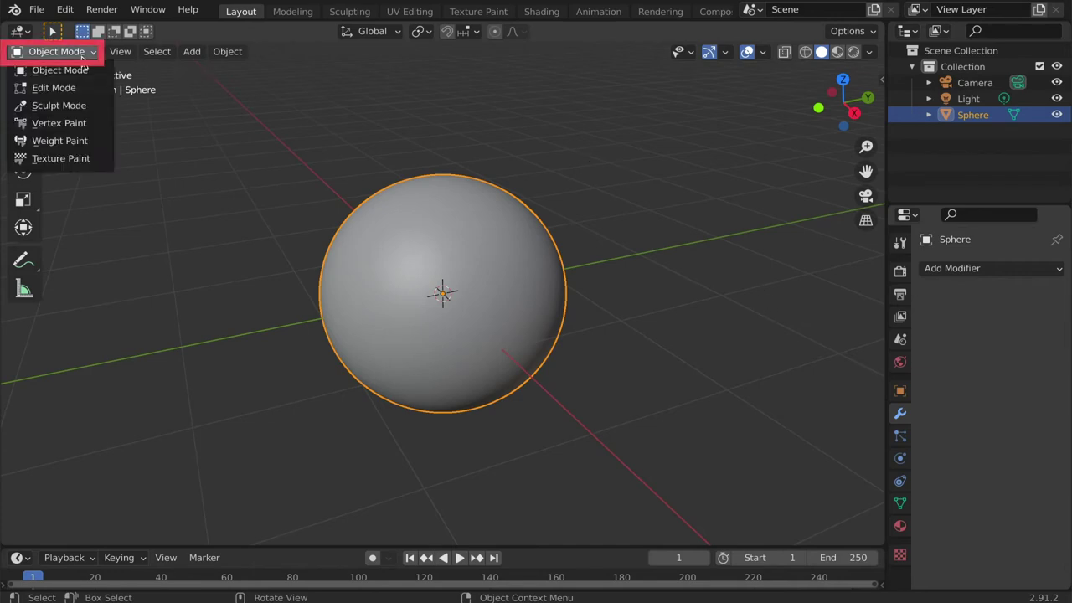
{"action": "left_click", "coordinate": [81, 111]}
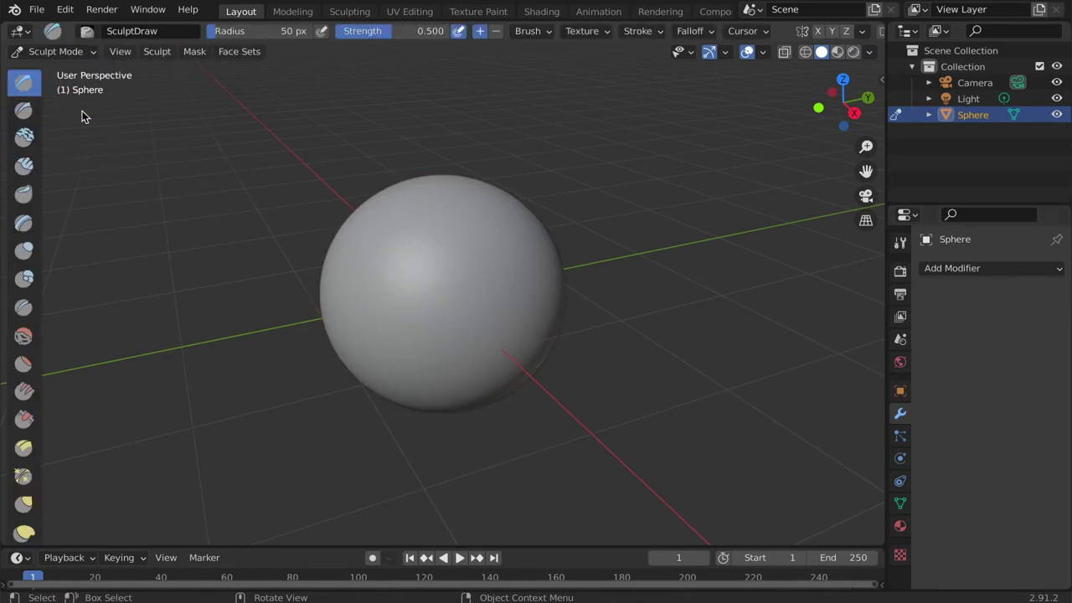
{"action": "left_click", "coordinate": [350, 12]}
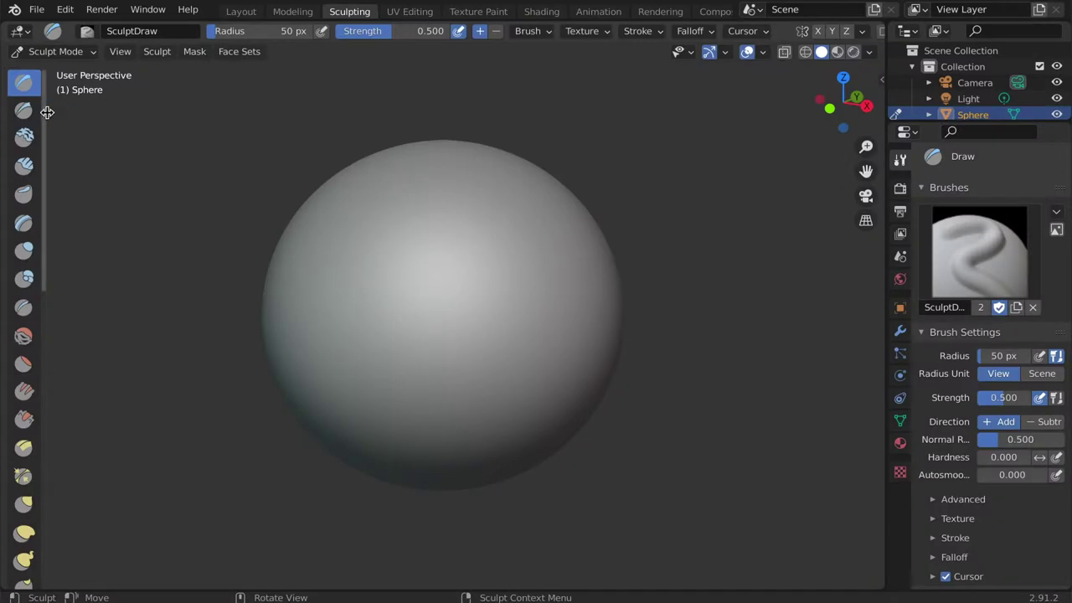
Widen the sculpt toolbar so brush names appear beside their icons.
{"action": "left_click_drag", "start_coordinate": [48, 112], "coordinate": [142, 123]}
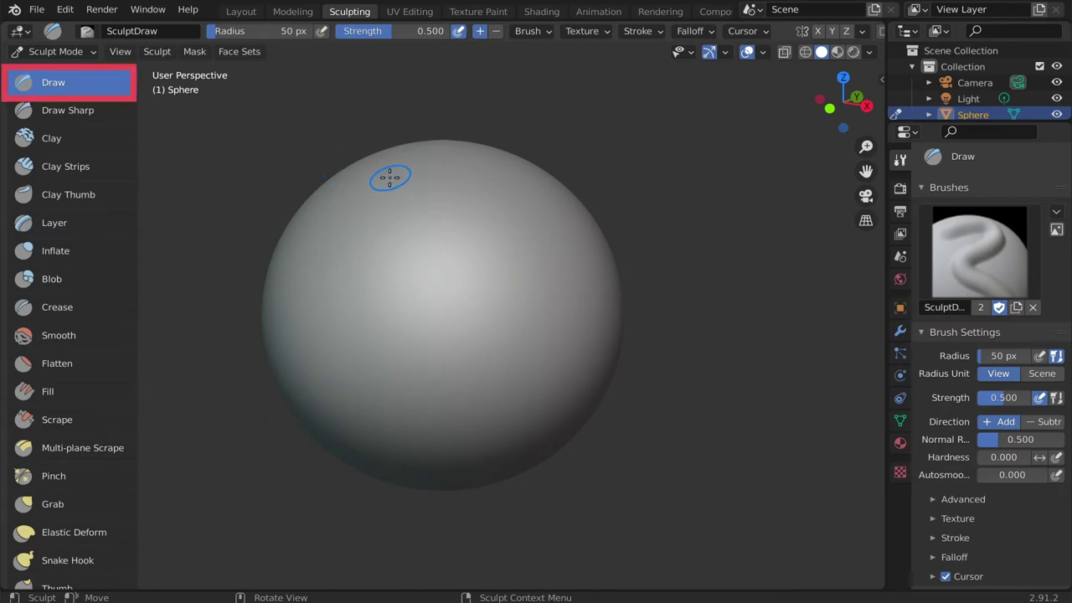
Draw a raised zigzag ridge across the sphere with the Draw brush.
{"action": "mouse_move", "coordinate": [390, 172]}
{"action": "left_mouse_down"}
{"action": "mouse_move", "coordinate": [336, 257]}
{"action": "mouse_move", "coordinate": [449, 225]}
{"action": "mouse_move", "coordinate": [379, 350]}
{"action": "mouse_move", "coordinate": [513, 319]}
{"action": "mouse_move", "coordinate": [559, 340]}
{"action": "mouse_move", "coordinate": [501, 398]}
{"action": "mouse_move", "coordinate": [502, 431]}
{"action": "mouse_move", "coordinate": [557, 427]}
{"action": "left_mouse_up"}
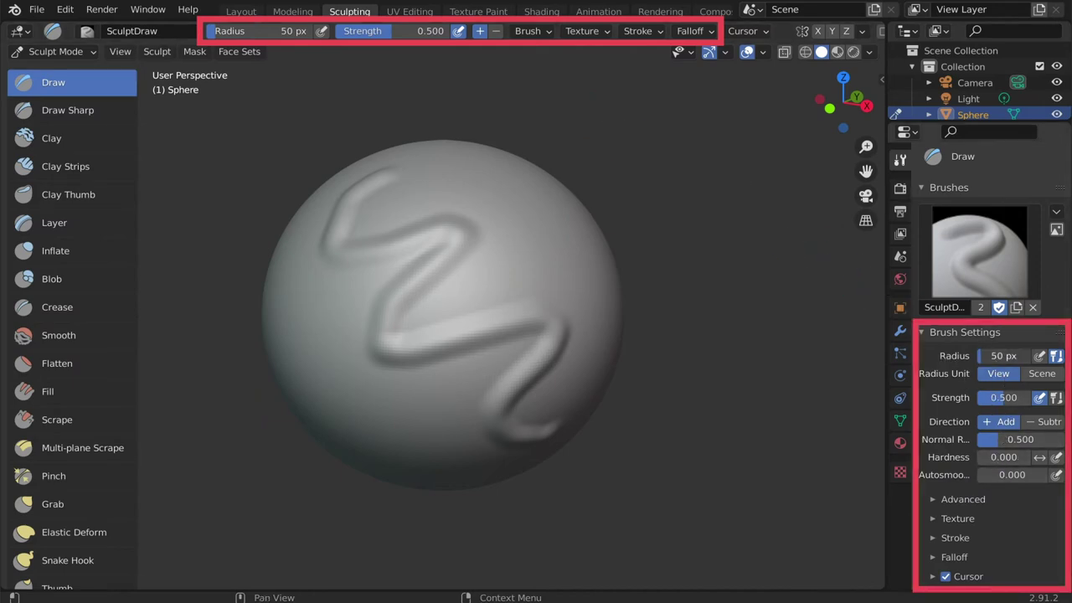
Set the Draw brush to Subtract at 247 px radius, 0.742 strength, and carve away the ridge.
{"action": "left_click_drag", "start_coordinate": [1000, 356], "coordinate": [1068, 356]}
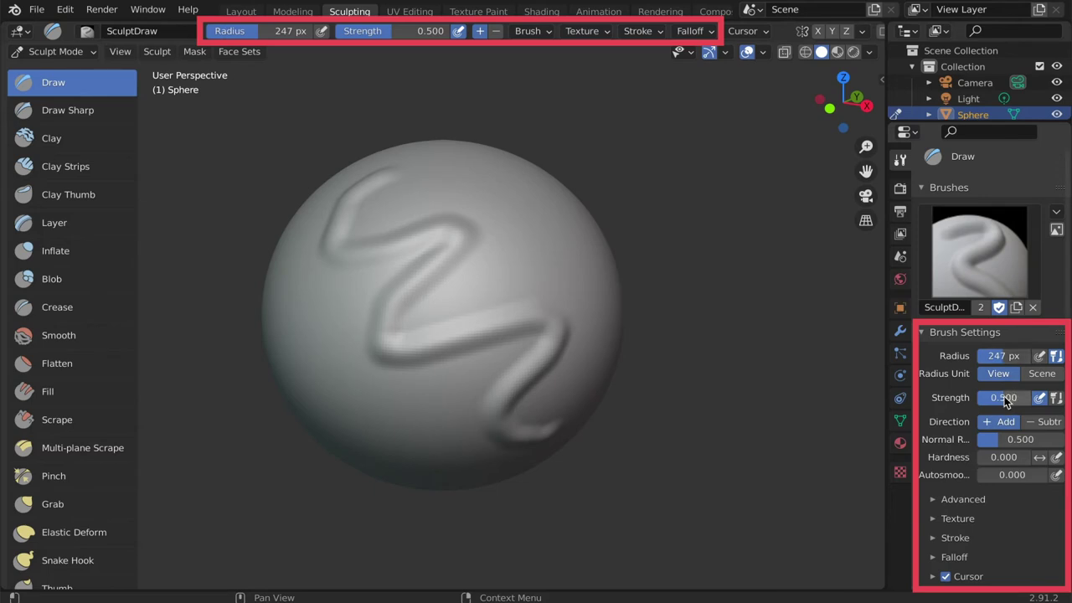
{"action": "left_click_drag", "start_coordinate": [1004, 397], "coordinate": [1043, 397]}
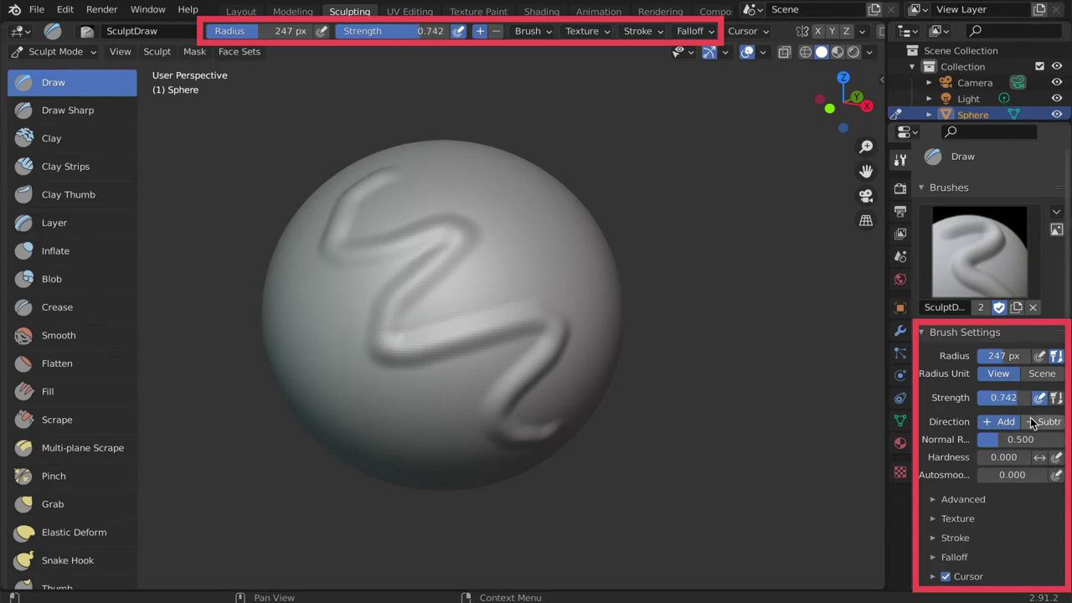
{"action": "left_click", "coordinate": [1043, 421]}
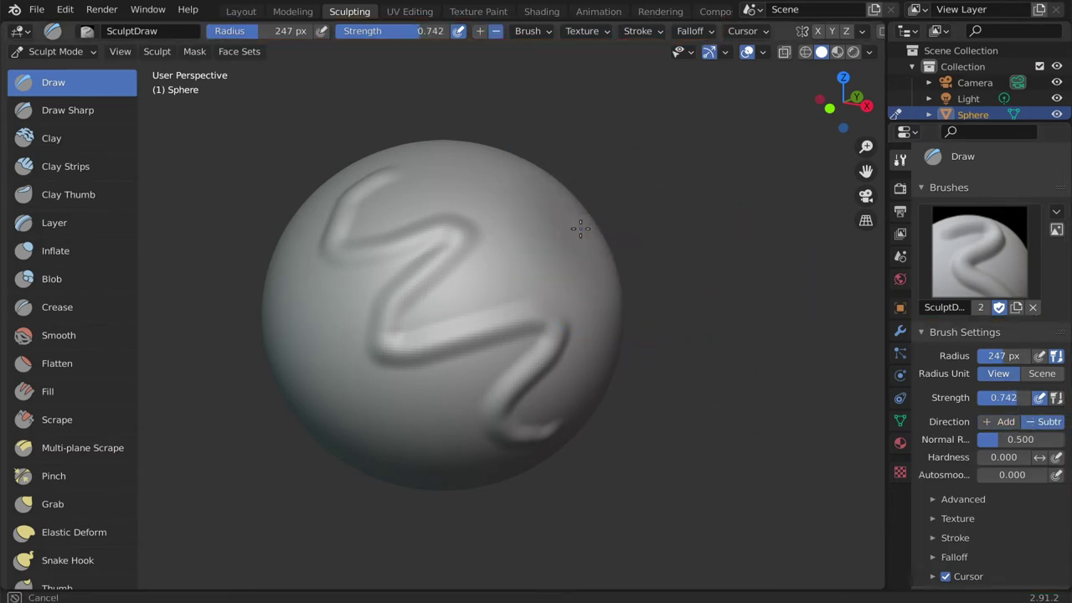
{"action": "mouse_move", "coordinate": [544, 251]}
{"action": "left_mouse_down"}
{"action": "mouse_move", "coordinate": [349, 364]}
{"action": "mouse_move", "coordinate": [435, 334]}
{"action": "left_mouse_up"}
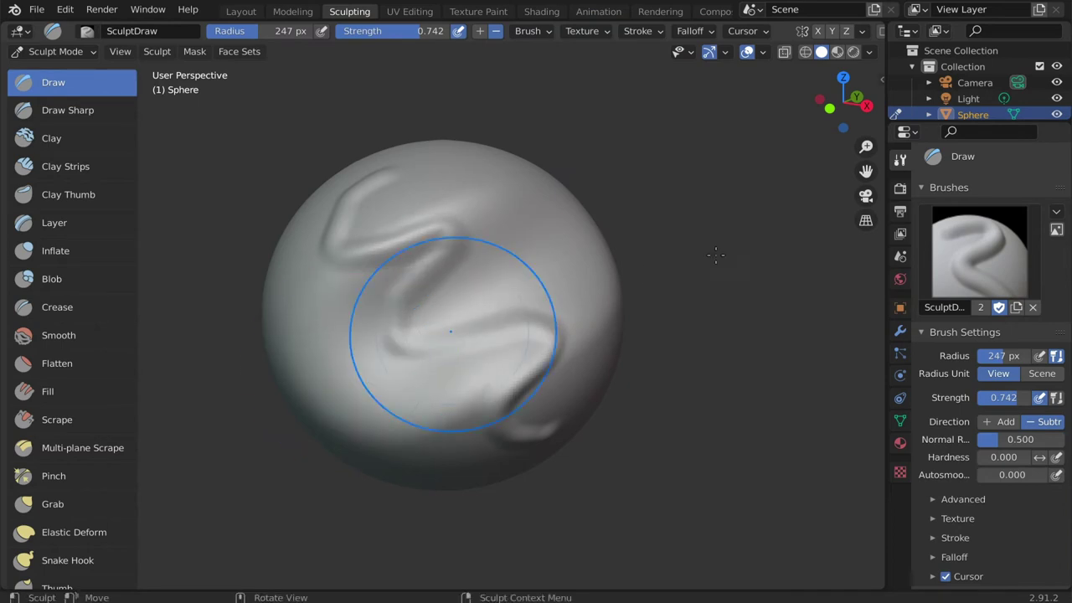
{"action": "middle_click_drag", "start_coordinate": [651, 242], "coordinate": [512, 258]}
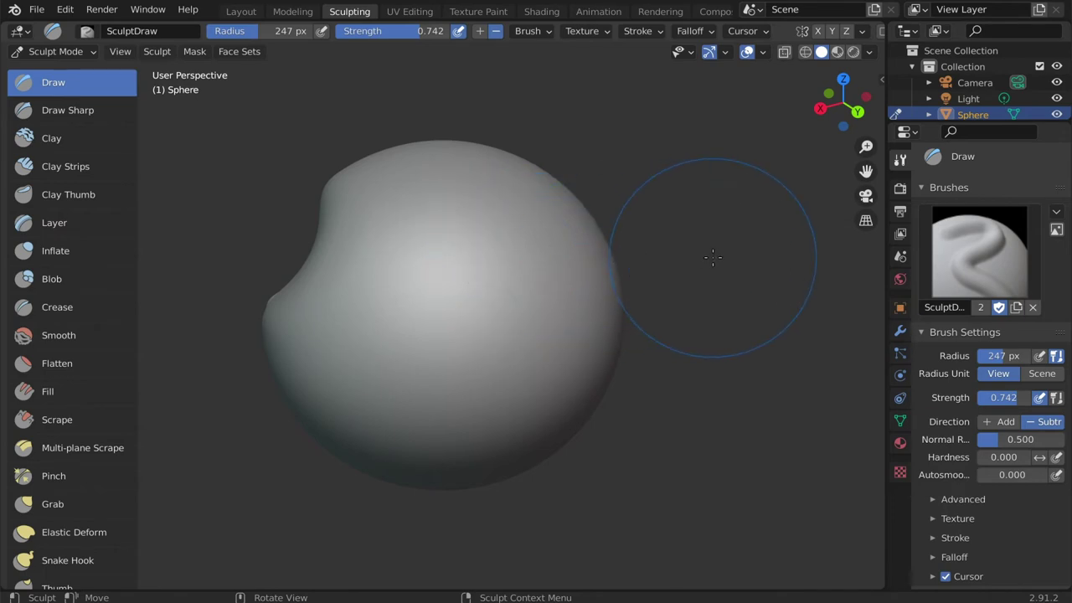
Shrink the brush radius to 87 px and carve a groove across the sphere's upper right.
{"action": "key", "text": "f"}
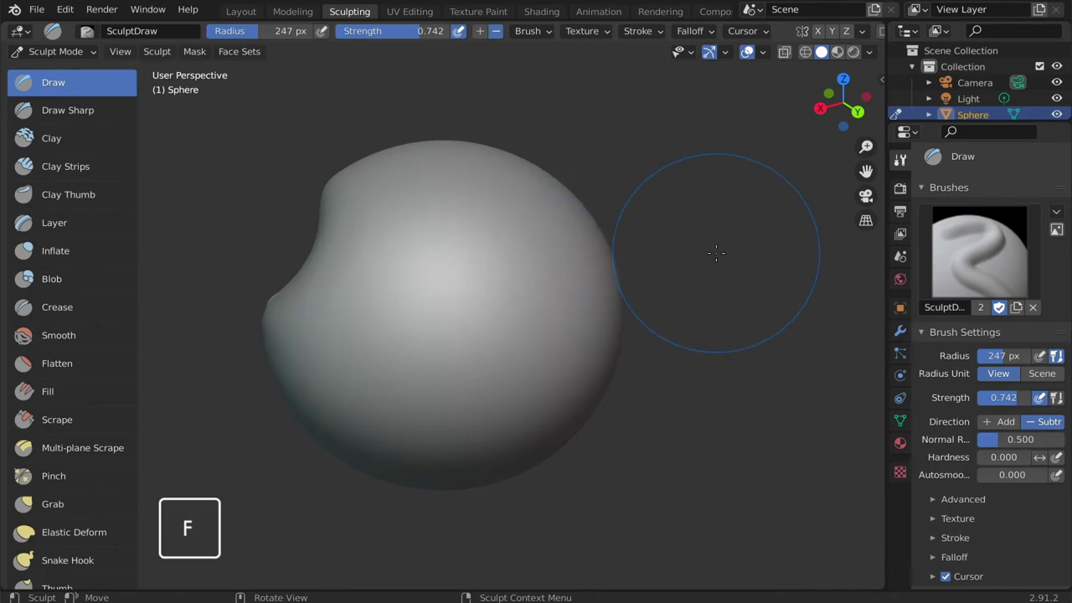
{"action": "mouse_move", "coordinate": [671, 209]}
{"action": "left_click", "coordinate": [645, 182]}
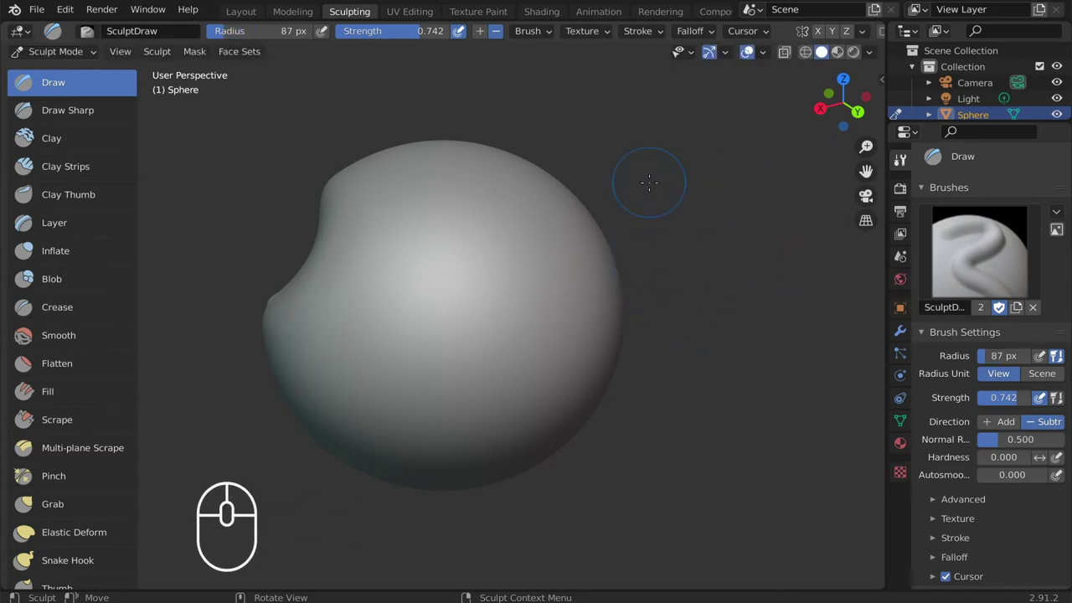
{"action": "mouse_move", "coordinate": [469, 158]}
{"action": "left_mouse_down"}
{"action": "mouse_move", "coordinate": [553, 224]}
{"action": "mouse_move", "coordinate": [569, 248]}
{"action": "left_mouse_up"}
Lower brush strength to 0.306 and dent the sphere's right side with a lighter stroke.
{"action": "key", "text": "shift+f"}
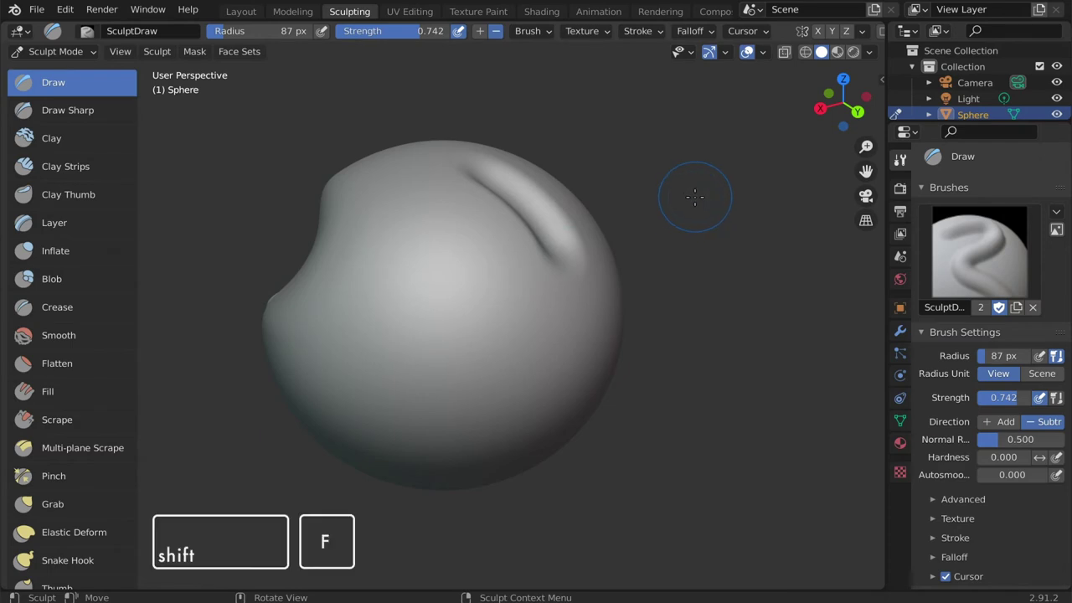
{"action": "middle_click", "coordinate": [694, 195], "text": "shift"}
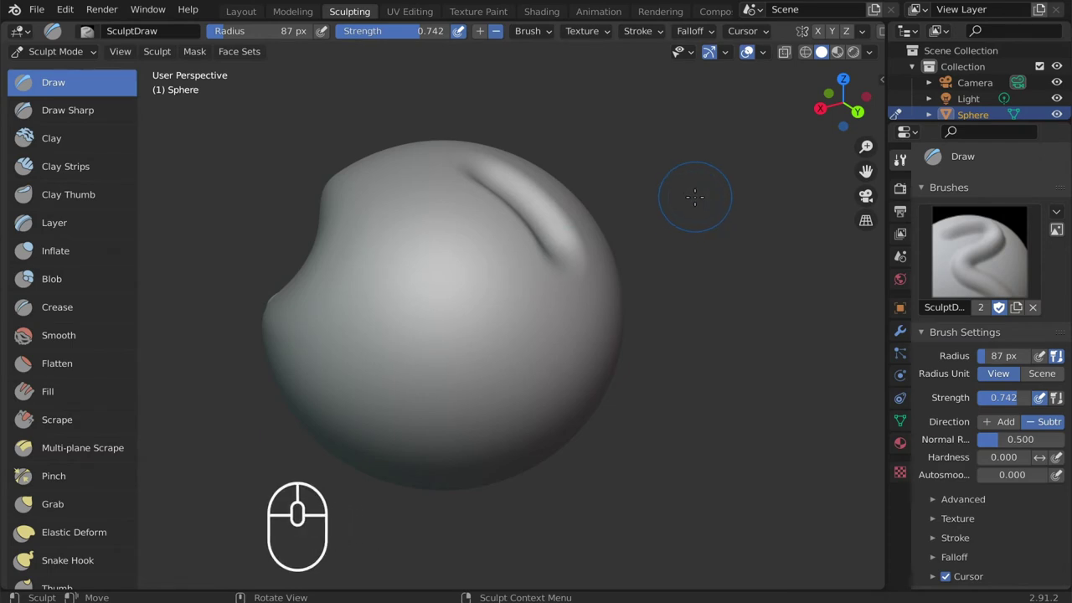
{"action": "key", "text": "shift+f"}
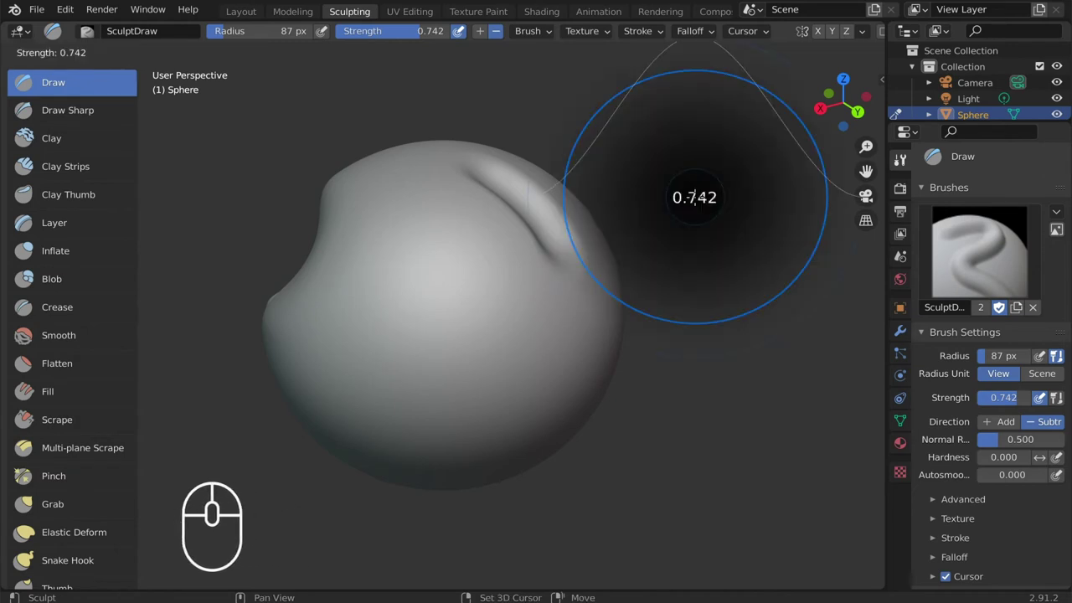
{"action": "left_click", "coordinate": [640, 142]}
{"action": "key", "text": "shift+f"}
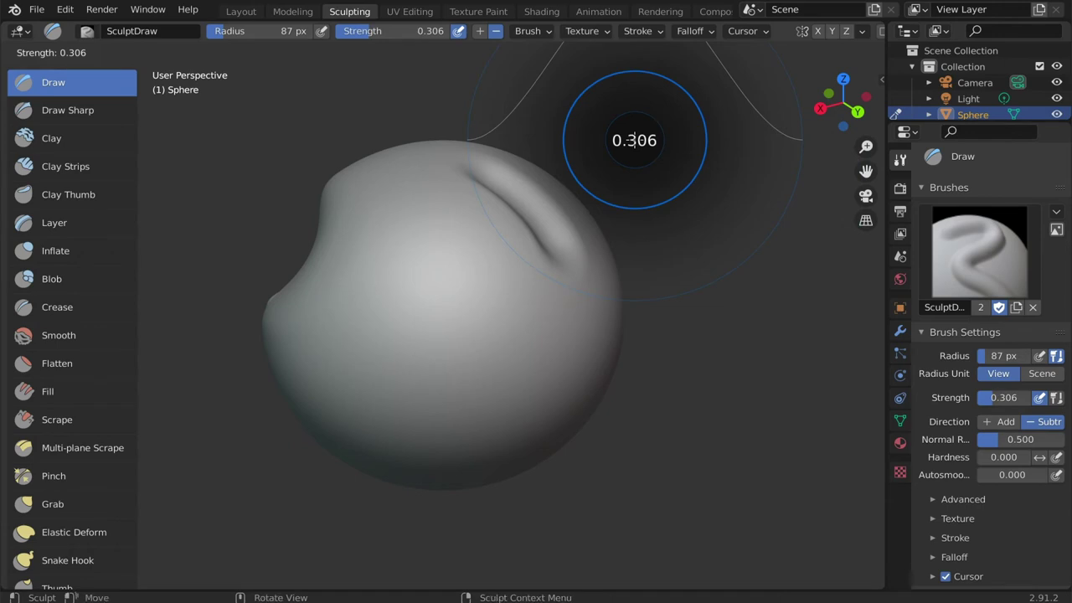
{"action": "left_click", "coordinate": [634, 139]}
{"action": "mouse_move", "coordinate": [593, 292]}
{"action": "left_mouse_down"}
{"action": "mouse_move", "coordinate": [578, 357]}
{"action": "mouse_move", "coordinate": [544, 400]}
{"action": "mouse_move", "coordinate": [468, 422]}
{"action": "left_mouse_up"}
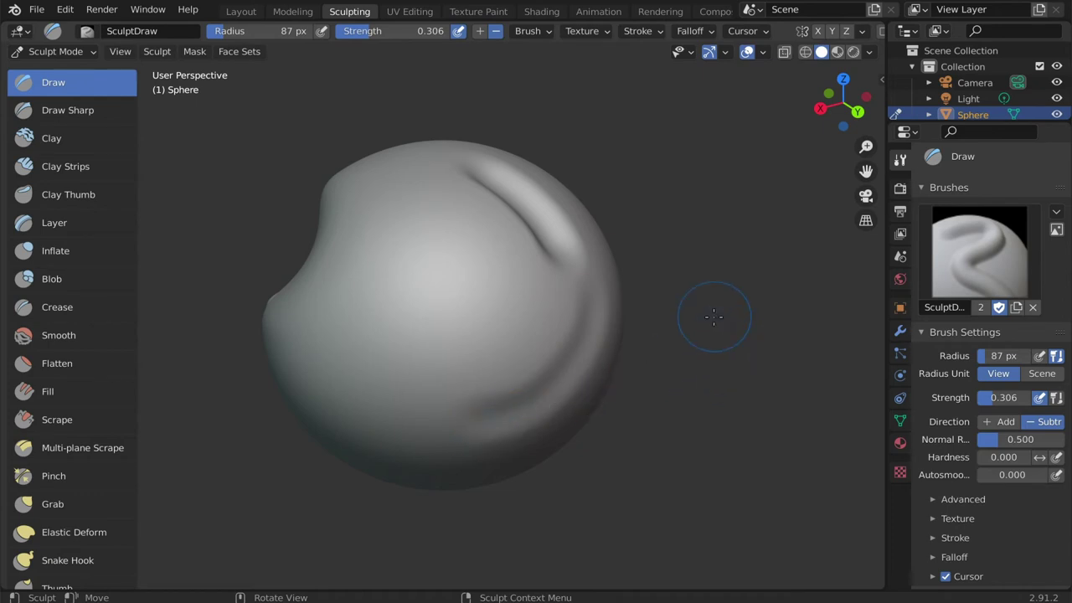
Raise brush strength to 0.767 and stroke across the sphere's surface.
{"action": "key", "text": "shift"}
{"action": "key", "text": "shift+f"}
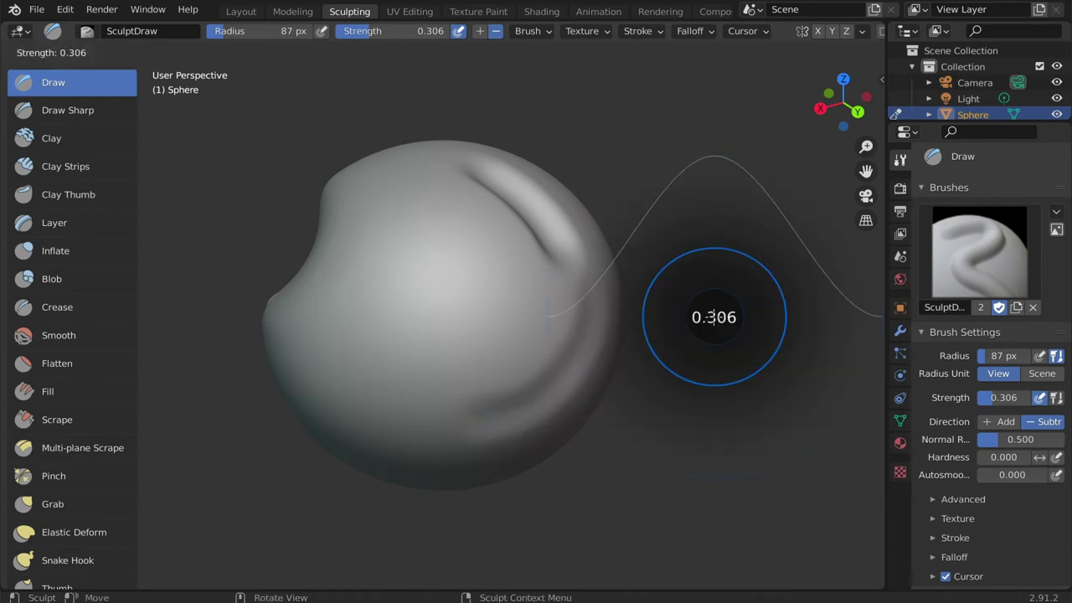
{"action": "left_click", "coordinate": [778, 387]}
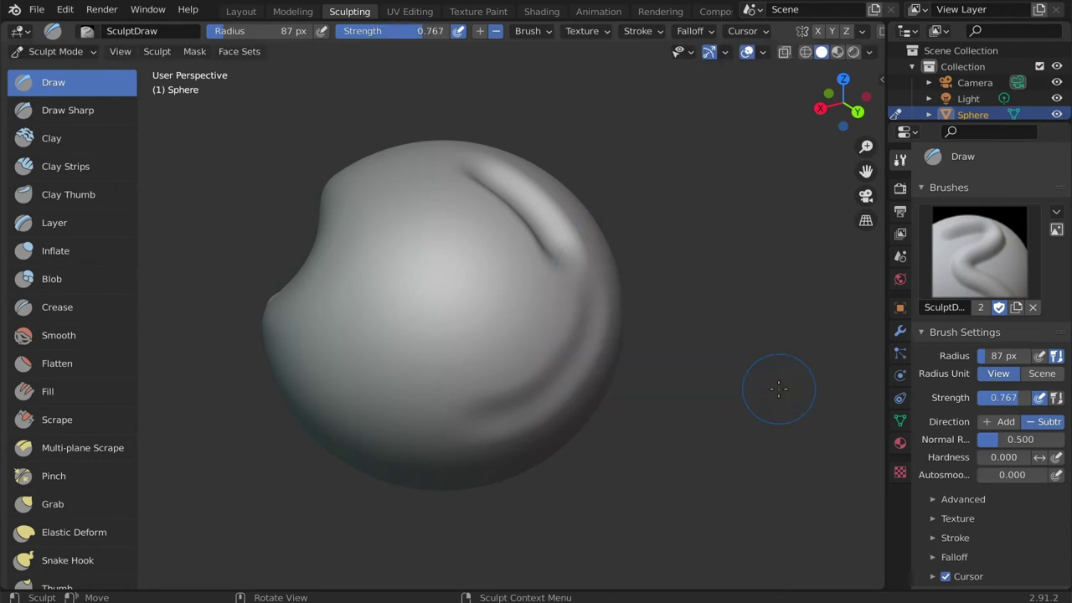
{"action": "mouse_move", "coordinate": [778, 387]}
{"action": "left_mouse_down", "text": "shift"}
{"action": "mouse_move", "coordinate": [677, 340]}
{"action": "mouse_move", "coordinate": [447, 296]}
{"action": "mouse_move", "coordinate": [424, 225]}
{"action": "mouse_move", "coordinate": [438, 194]}
{"action": "mouse_move", "coordinate": [431, 213]}
{"action": "mouse_move", "coordinate": [514, 268]}
{"action": "mouse_move", "coordinate": [517, 191]}
{"action": "mouse_move", "coordinate": [566, 240]}
{"action": "mouse_move", "coordinate": [536, 389]}
{"action": "mouse_move", "coordinate": [562, 318]}
{"action": "mouse_move", "coordinate": [496, 215]}
{"action": "left_mouse_up", "text": "shift"}
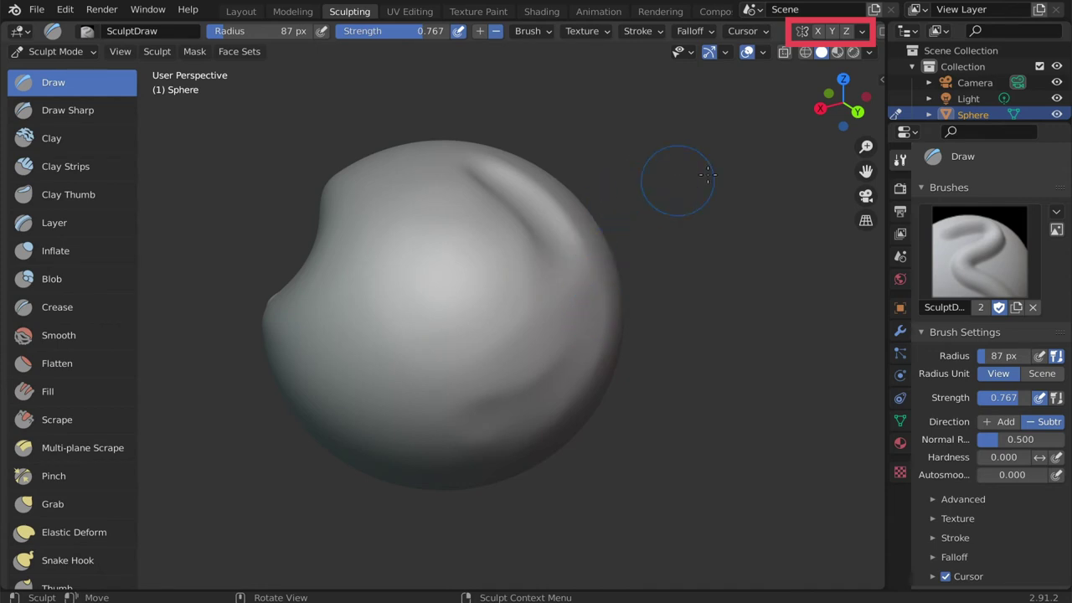
Enable X symmetry and sculpt three mirrored round dents, orbiting to face the sphere's front.
{"action": "left_click", "coordinate": [821, 32]}
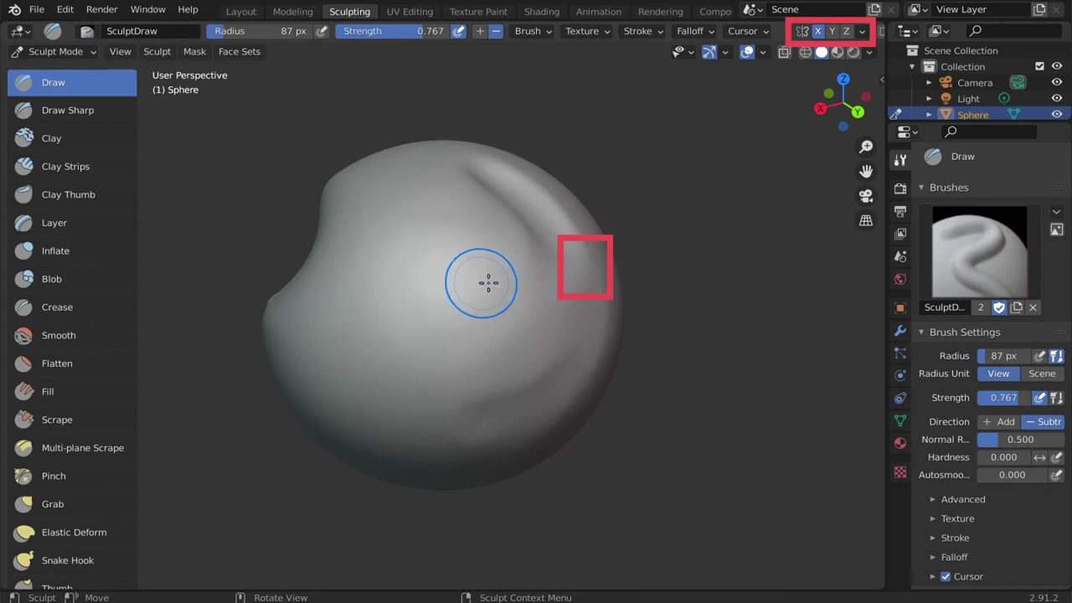
{"action": "left_click_drag", "start_coordinate": [486, 282], "coordinate": [510, 304]}
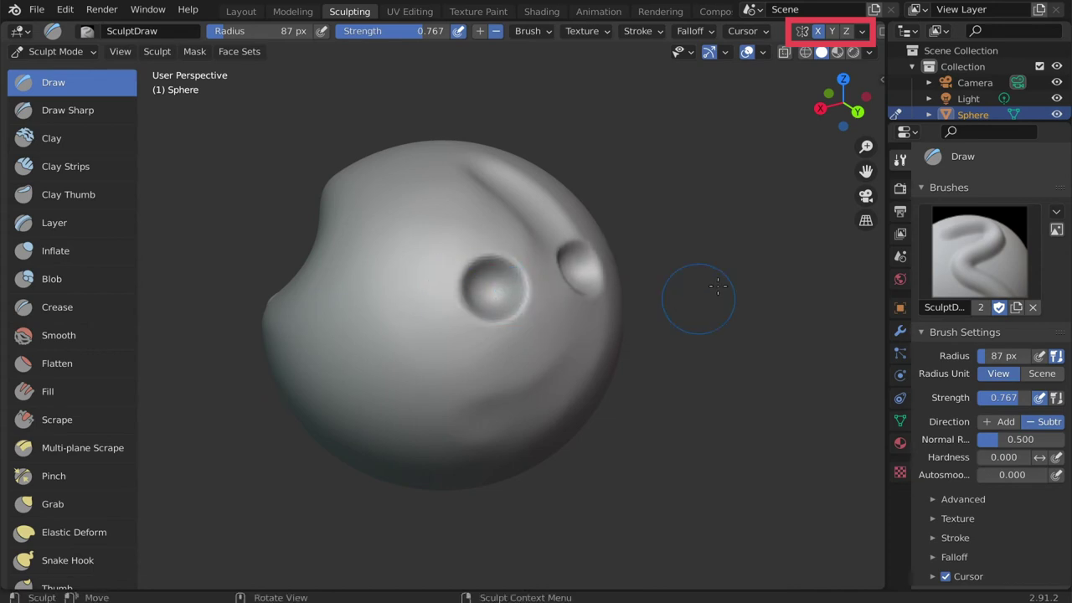
{"action": "mouse_move", "coordinate": [696, 294]}
{"action": "middle_mouse_down"}
{"action": "mouse_move", "coordinate": [659, 296]}
{"action": "mouse_move", "coordinate": [637, 278]}
{"action": "mouse_move", "coordinate": [651, 268]}
{"action": "middle_mouse_up"}
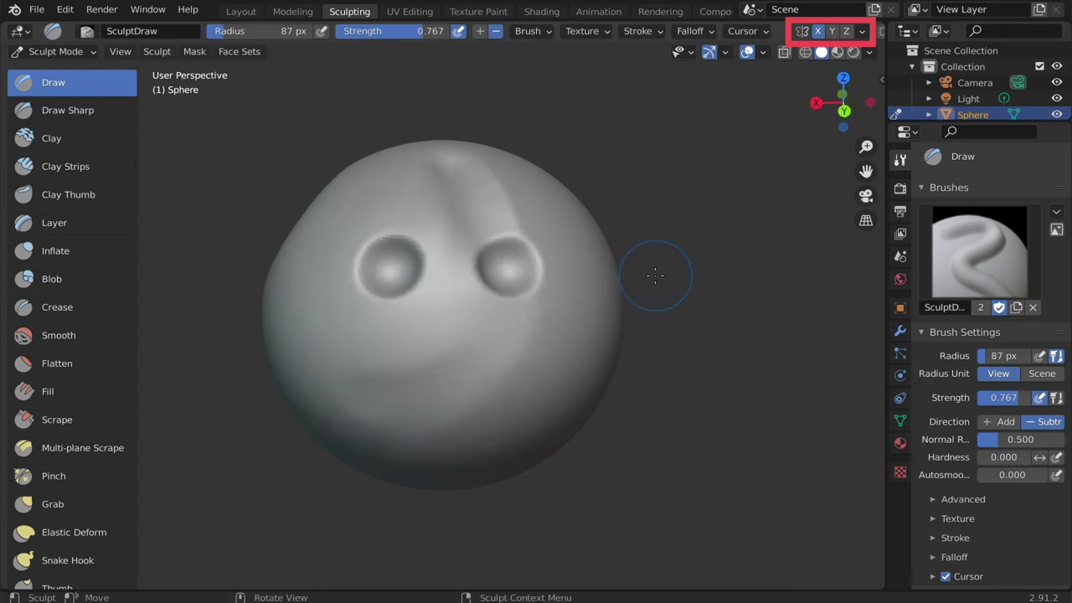
{"action": "left_click_drag", "start_coordinate": [382, 352], "coordinate": [388, 356]}
{"action": "left_click", "coordinate": [315, 305]}
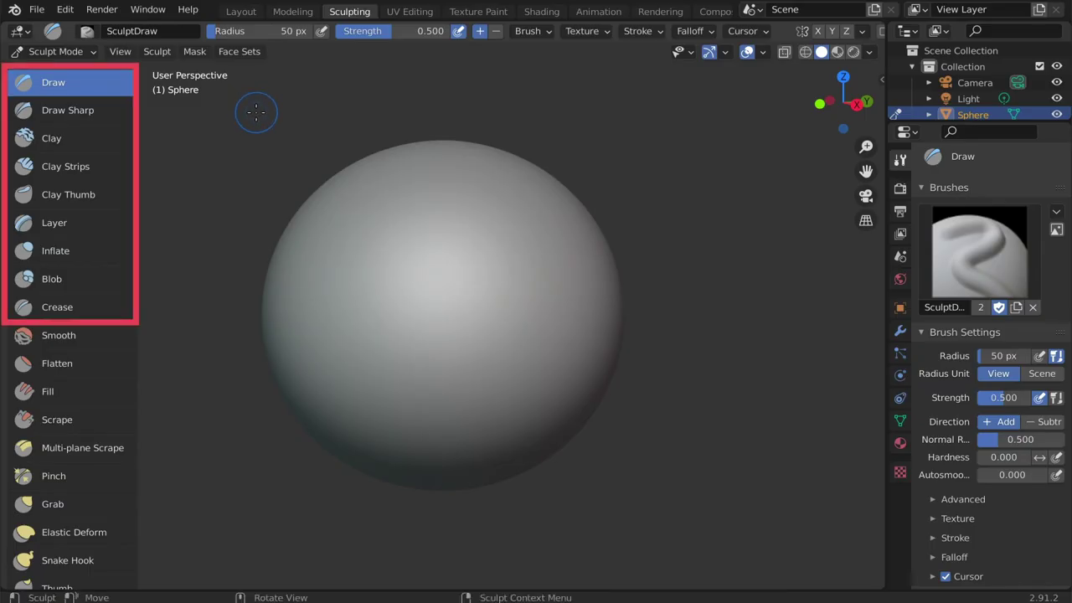
Stroke the sphere with Draw Sharp, Clay and Clay Strips: a groove, a curved ridge, a strip.
{"action": "left_click", "coordinate": [85, 116]}
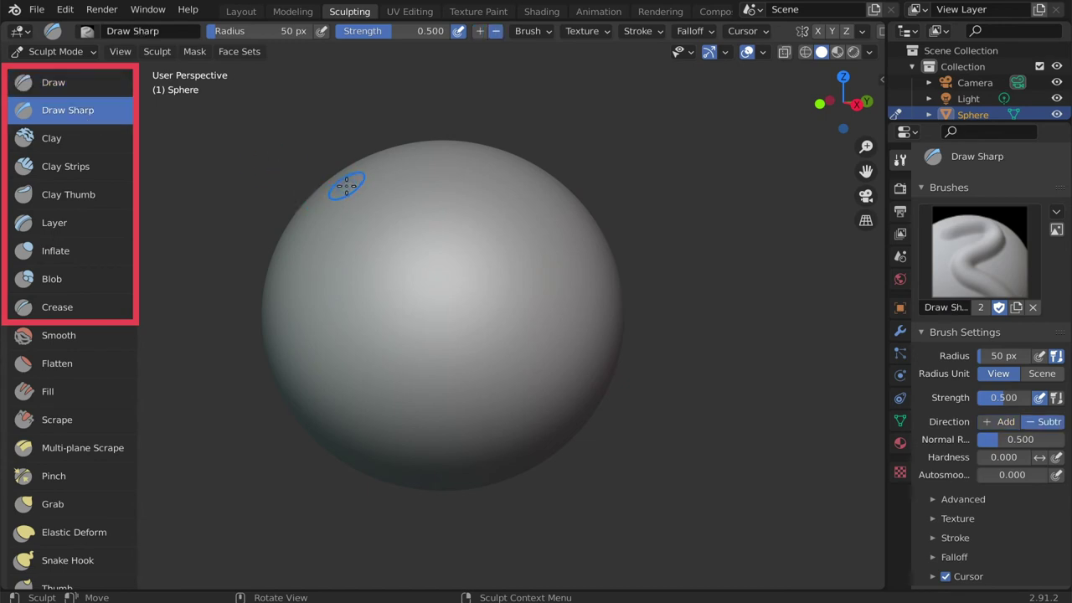
{"action": "mouse_move", "coordinate": [346, 185]}
{"action": "left_mouse_down"}
{"action": "mouse_move", "coordinate": [322, 289]}
{"action": "mouse_move", "coordinate": [375, 432]}
{"action": "mouse_move", "coordinate": [416, 467]}
{"action": "mouse_move", "coordinate": [463, 487]}
{"action": "left_mouse_up"}
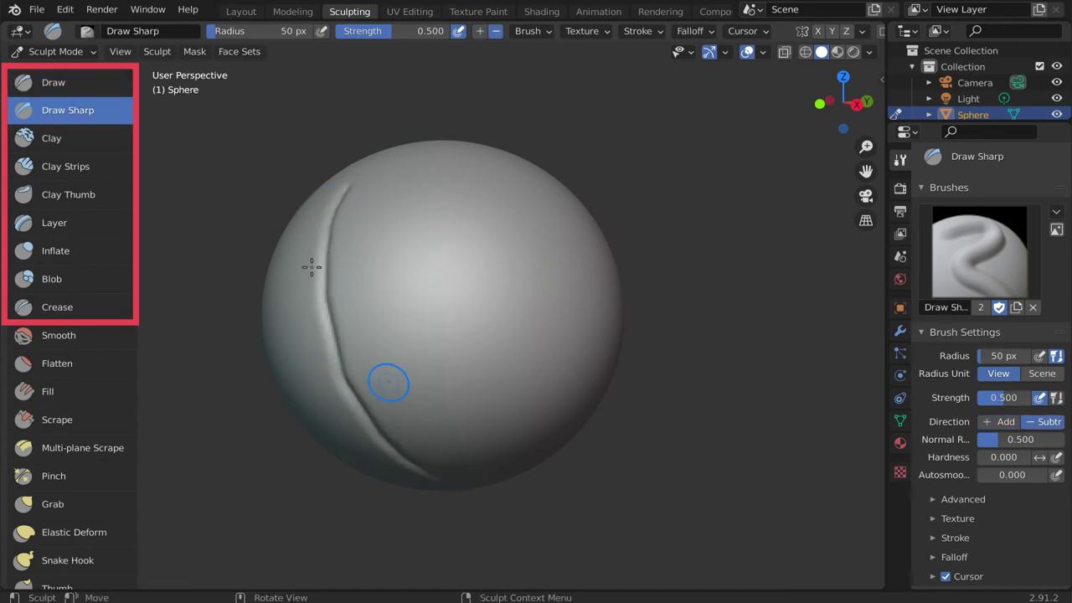
{"action": "left_click", "coordinate": [88, 140]}
{"action": "mouse_move", "coordinate": [354, 173]}
{"action": "left_mouse_down"}
{"action": "mouse_move", "coordinate": [391, 203]}
{"action": "mouse_move", "coordinate": [420, 366]}
{"action": "mouse_move", "coordinate": [444, 399]}
{"action": "mouse_move", "coordinate": [515, 419]}
{"action": "left_mouse_up"}
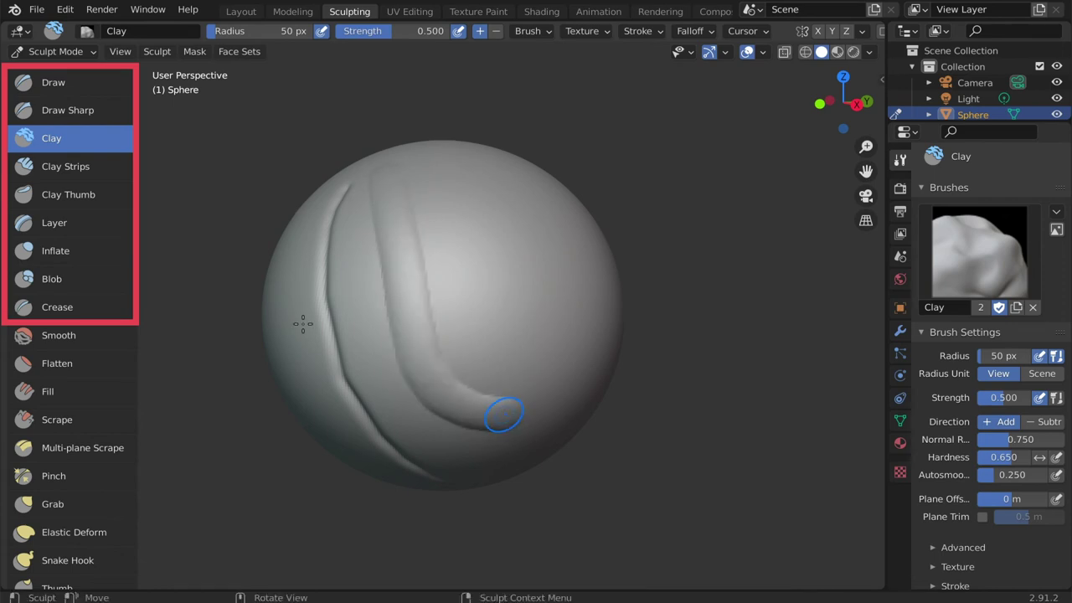
{"action": "left_click", "coordinate": [97, 166]}
{"action": "mouse_move", "coordinate": [444, 173]}
{"action": "left_mouse_down"}
{"action": "mouse_move", "coordinate": [545, 304]}
{"action": "mouse_move", "coordinate": [559, 371]}
{"action": "mouse_move", "coordinate": [555, 430]}
{"action": "mouse_move", "coordinate": [536, 448]}
{"action": "left_mouse_up"}
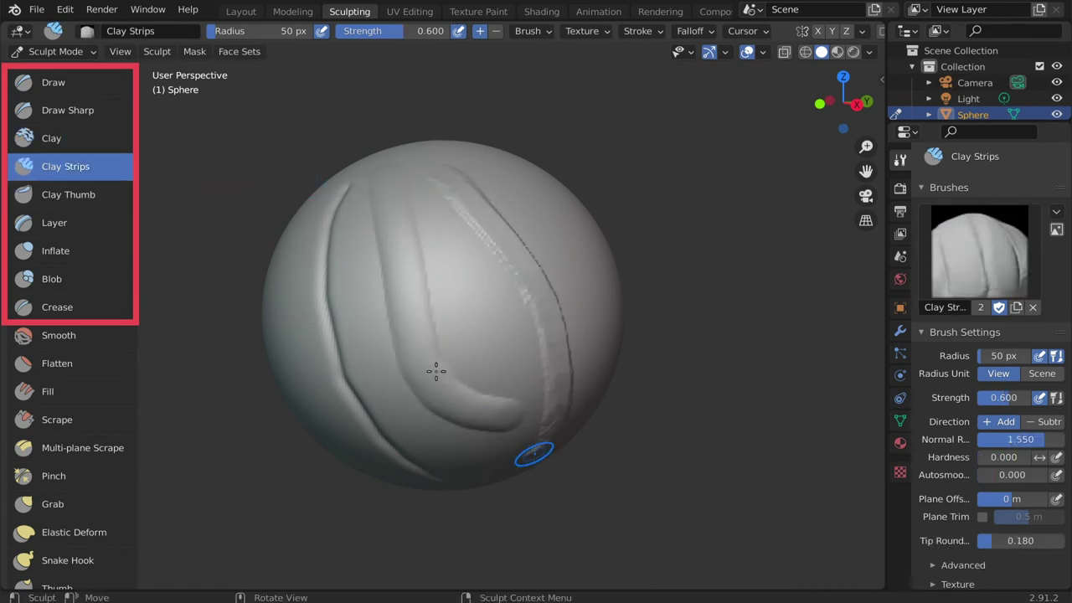
Swell the ridge with the Blob brush at 250 px radius, then orbit around the sphere.
{"action": "left_click", "coordinate": [110, 283]}
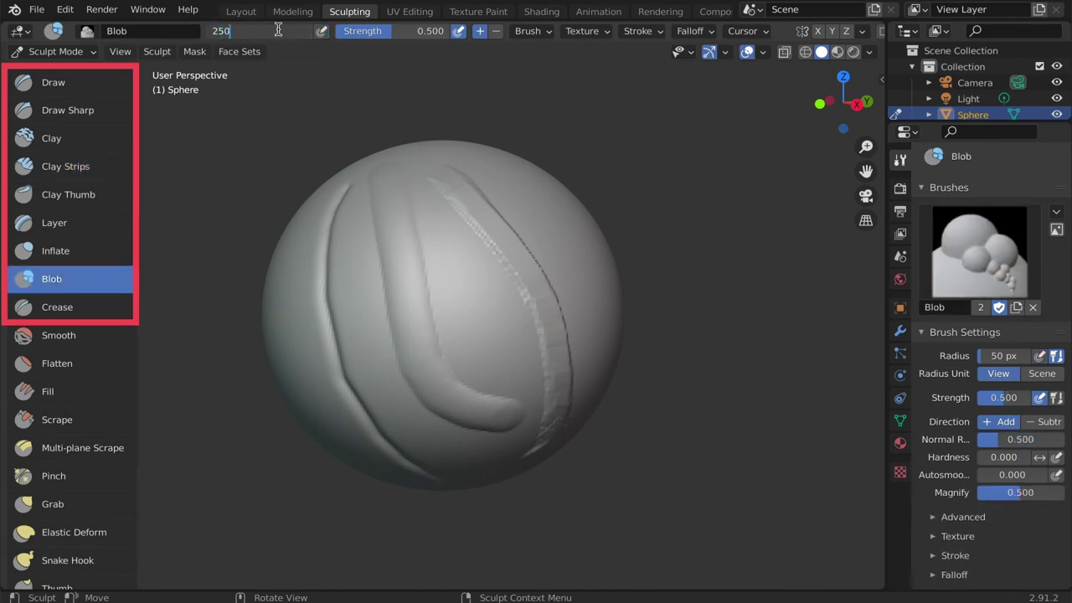
{"action": "key", "text": "Return"}
{"action": "mouse_move", "coordinate": [469, 177]}
{"action": "left_mouse_down"}
{"action": "mouse_move", "coordinate": [555, 310]}
{"action": "mouse_move", "coordinate": [548, 393]}
{"action": "mouse_move", "coordinate": [459, 459]}
{"action": "mouse_move", "coordinate": [356, 414]}
{"action": "mouse_move", "coordinate": [296, 259]}
{"action": "mouse_move", "coordinate": [368, 217]}
{"action": "mouse_move", "coordinate": [497, 242]}
{"action": "mouse_move", "coordinate": [610, 203]}
{"action": "left_mouse_up"}
{"action": "mouse_move", "coordinate": [610, 203]}
{"action": "middle_mouse_down"}
{"action": "mouse_move", "coordinate": [639, 223]}
{"action": "mouse_move", "coordinate": [522, 220]}
{"action": "mouse_move", "coordinate": [661, 225]}
{"action": "mouse_move", "coordinate": [746, 201]}
{"action": "middle_mouse_up"}
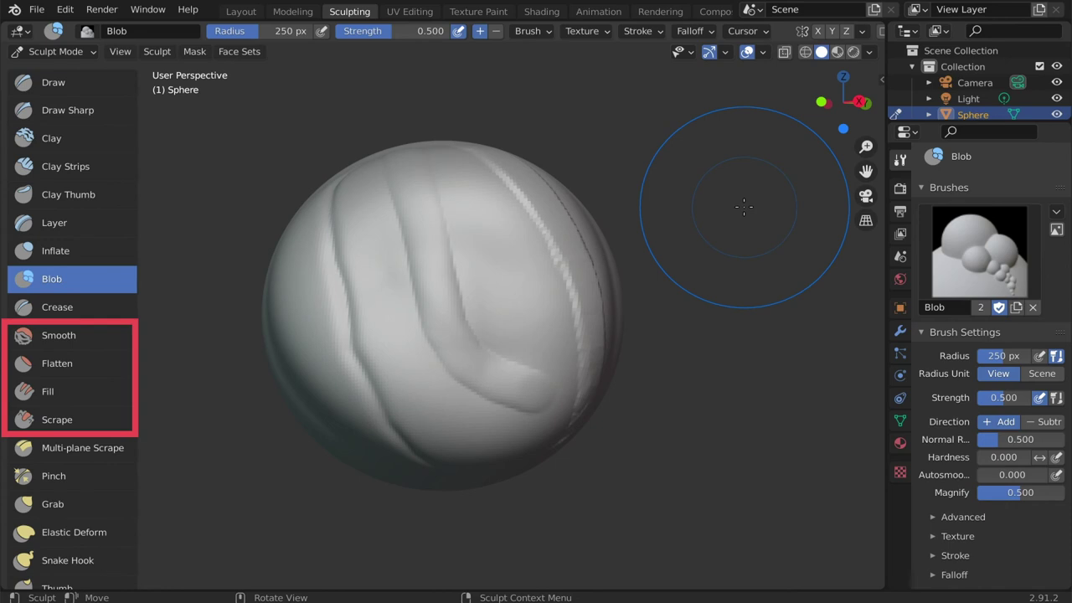
Sharpen the left, central and right grooves with the Smooth brush, then switch direction and smooth the left groove.
{"action": "left_click", "coordinate": [98, 341]}
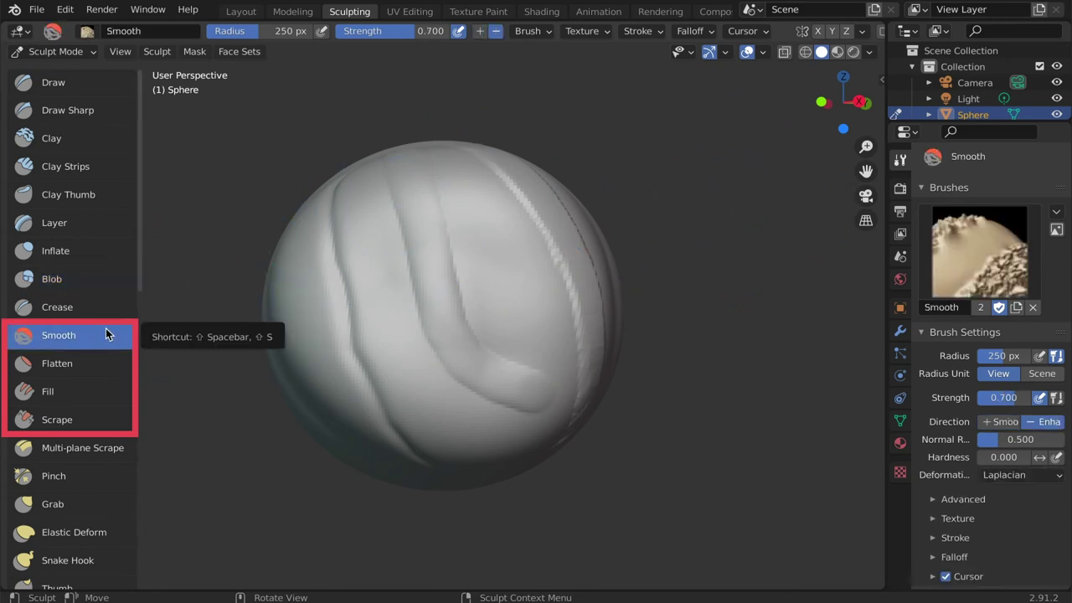
{"action": "mouse_move", "coordinate": [440, 210]}
{"action": "left_mouse_down"}
{"action": "mouse_move", "coordinate": [350, 284]}
{"action": "mouse_move", "coordinate": [548, 277]}
{"action": "mouse_move", "coordinate": [492, 448]}
{"action": "left_mouse_up"}
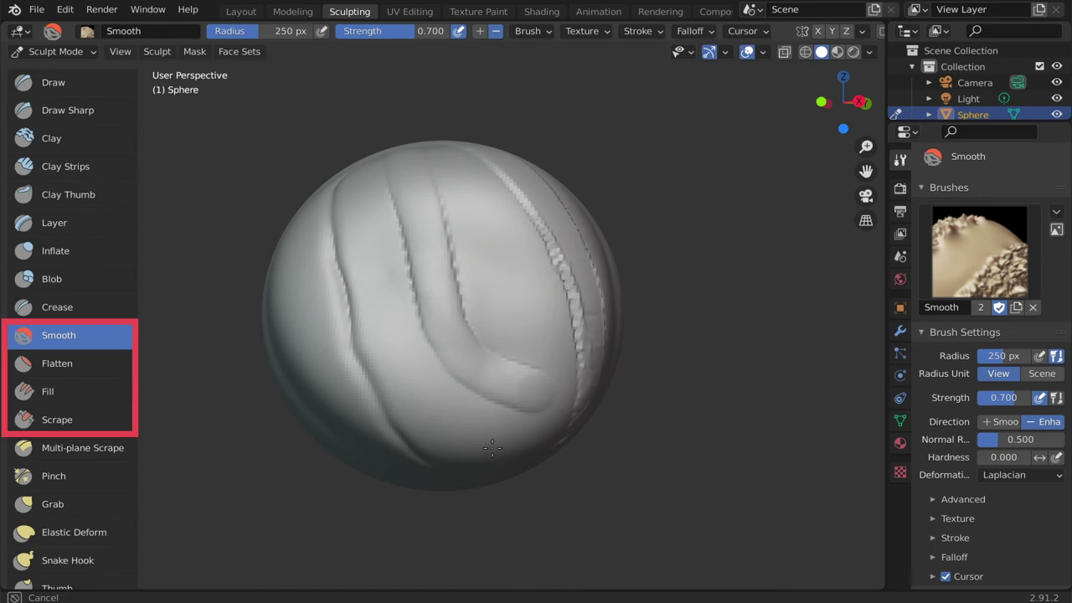
{"action": "mouse_move", "coordinate": [373, 424]}
{"action": "left_mouse_down"}
{"action": "mouse_move", "coordinate": [328, 172]}
{"action": "mouse_move", "coordinate": [346, 180]}
{"action": "mouse_move", "coordinate": [343, 202]}
{"action": "mouse_move", "coordinate": [403, 430]}
{"action": "left_mouse_up"}
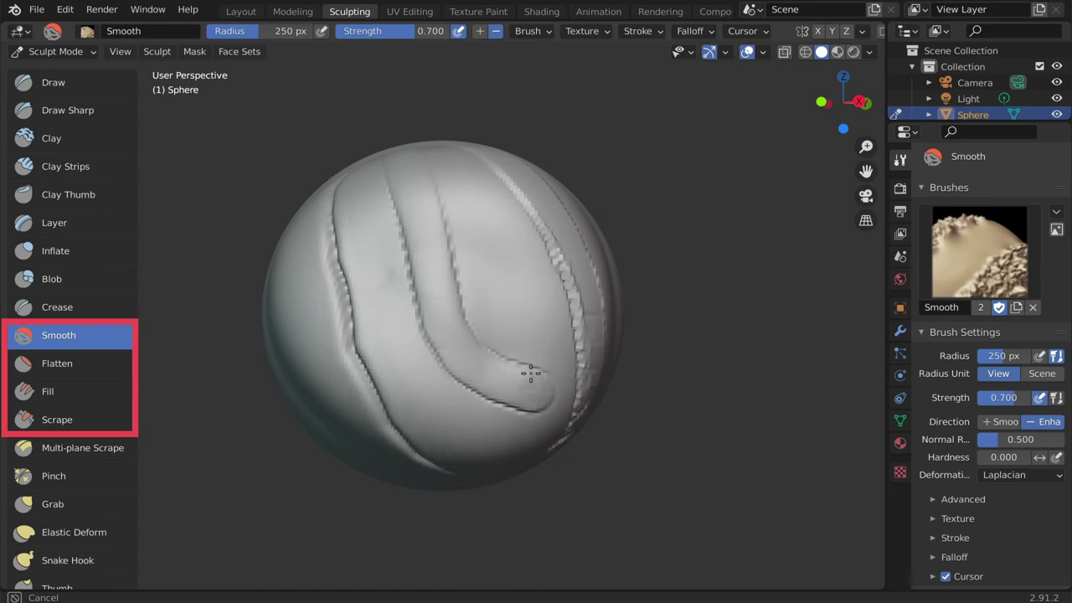
{"action": "mouse_move", "coordinate": [530, 373]}
{"action": "left_mouse_down"}
{"action": "mouse_move", "coordinate": [443, 198]}
{"action": "mouse_move", "coordinate": [399, 150]}
{"action": "left_mouse_up"}
{"action": "left_click_drag", "start_coordinate": [555, 212], "coordinate": [598, 351]}
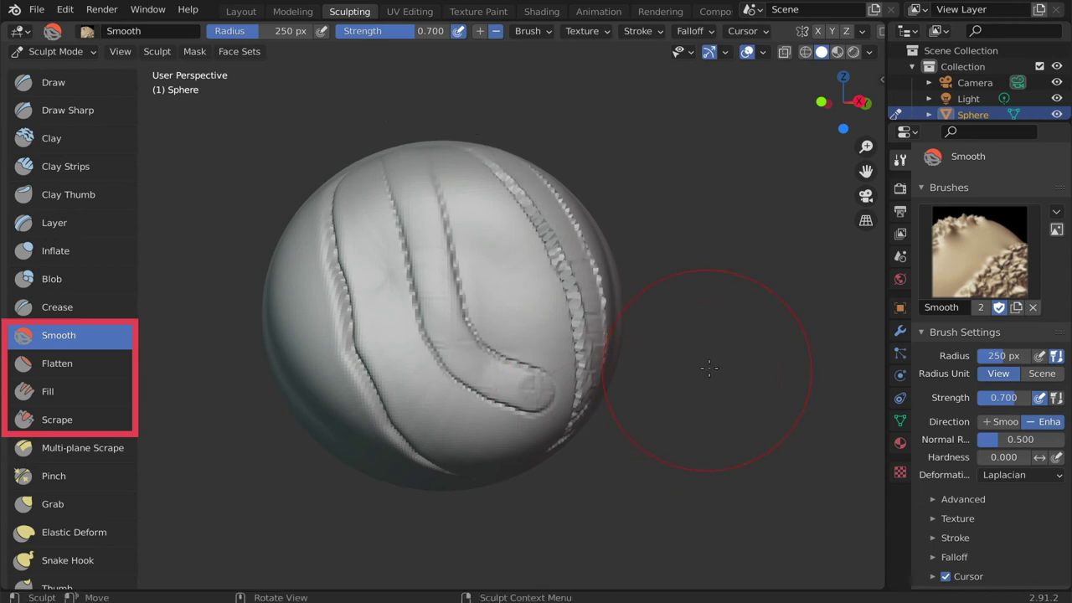
{"action": "left_click", "coordinate": [479, 31]}
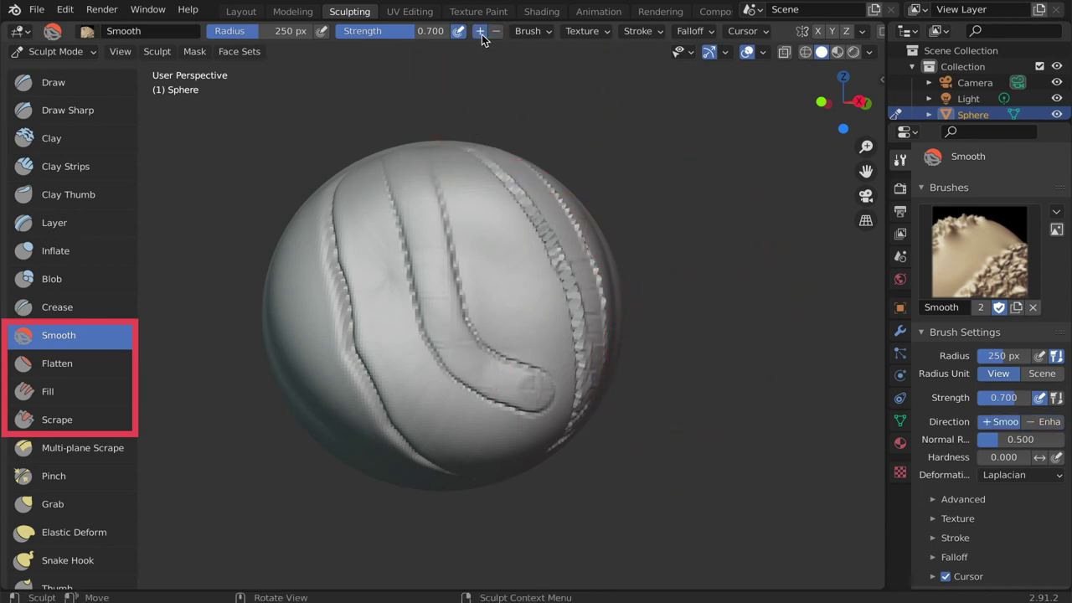
{"action": "mouse_move", "coordinate": [392, 170]}
{"action": "left_mouse_down"}
{"action": "mouse_move", "coordinate": [326, 233]}
{"action": "mouse_move", "coordinate": [410, 471]}
{"action": "mouse_move", "coordinate": [464, 372]}
{"action": "mouse_move", "coordinate": [430, 261]}
{"action": "mouse_move", "coordinate": [469, 169]}
{"action": "mouse_move", "coordinate": [528, 186]}
{"action": "mouse_move", "coordinate": [577, 327]}
{"action": "mouse_move", "coordinate": [569, 439]}
{"action": "left_mouse_up"}
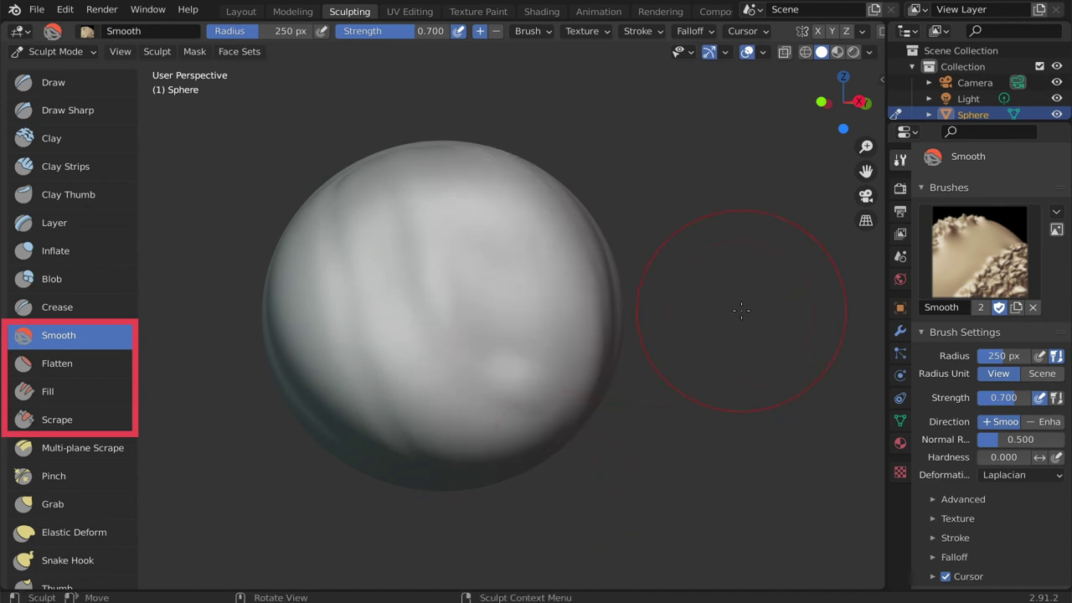
Flatten a broad faceted plateau across the sphere's front with the Multi-plane Scrape brush.
{"action": "left_click", "coordinate": [64, 451]}
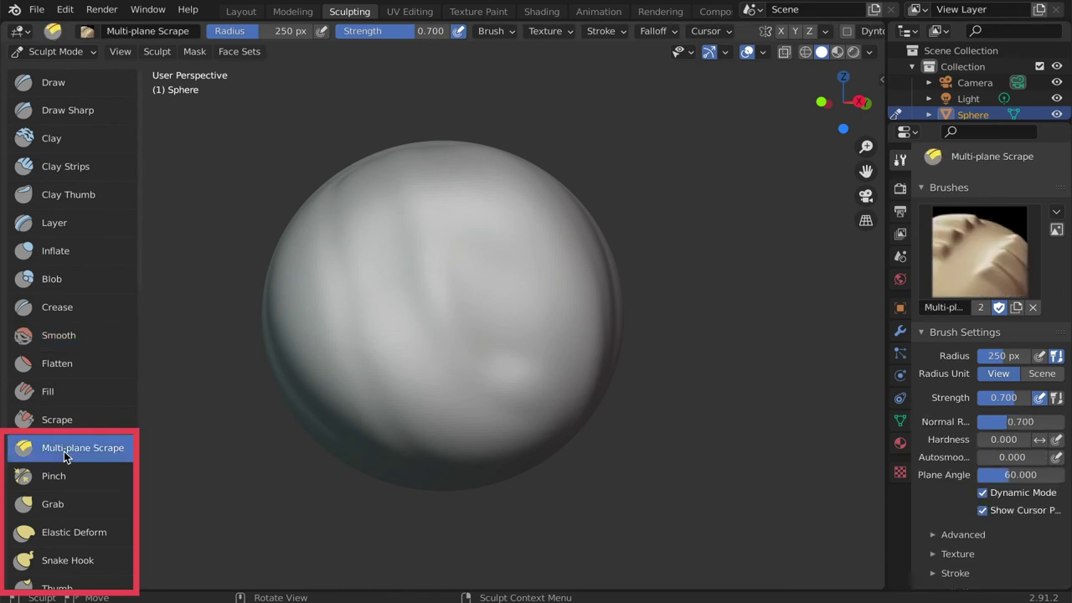
{"action": "mouse_move", "coordinate": [443, 259]}
{"action": "left_mouse_down"}
{"action": "mouse_move", "coordinate": [423, 279]}
{"action": "mouse_move", "coordinate": [423, 365]}
{"action": "mouse_move", "coordinate": [494, 366]}
{"action": "mouse_move", "coordinate": [537, 333]}
{"action": "mouse_move", "coordinate": [540, 247]}
{"action": "mouse_move", "coordinate": [516, 191]}
{"action": "mouse_move", "coordinate": [429, 184]}
{"action": "mouse_move", "coordinate": [311, 247]}
{"action": "mouse_move", "coordinate": [287, 313]}
{"action": "mouse_move", "coordinate": [311, 366]}
{"action": "mouse_move", "coordinate": [385, 424]}
{"action": "mouse_move", "coordinate": [449, 441]}
{"action": "mouse_move", "coordinate": [521, 437]}
{"action": "mouse_move", "coordinate": [559, 401]}
{"action": "mouse_move", "coordinate": [574, 314]}
{"action": "mouse_move", "coordinate": [566, 228]}
{"action": "mouse_move", "coordinate": [519, 181]}
{"action": "left_mouse_up"}
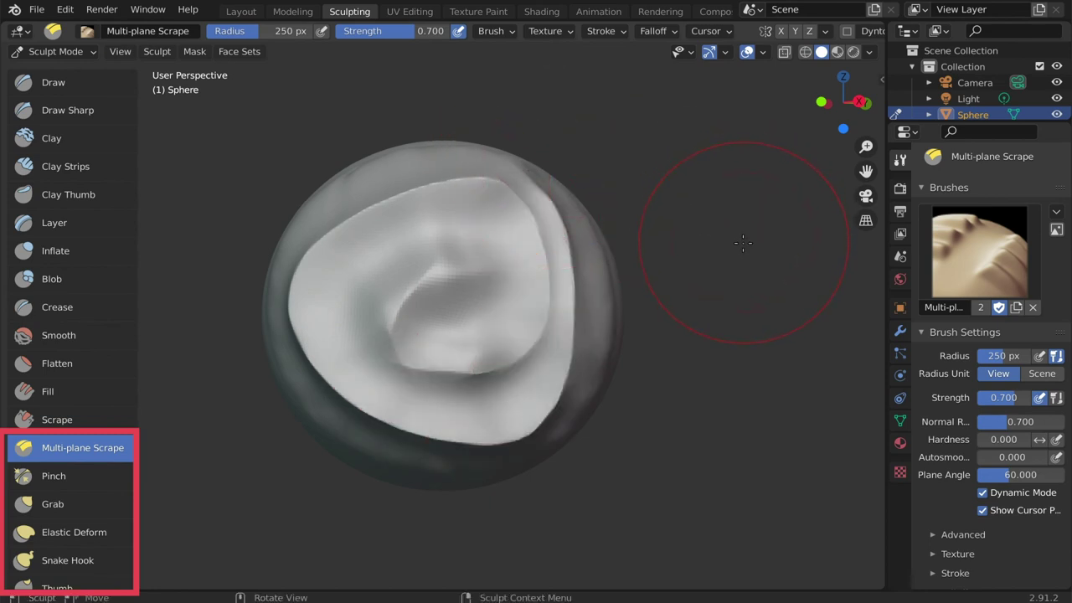
Switch to the Elastic Deform brush and set its radius to 50 px.
{"action": "left_click", "coordinate": [87, 535]}
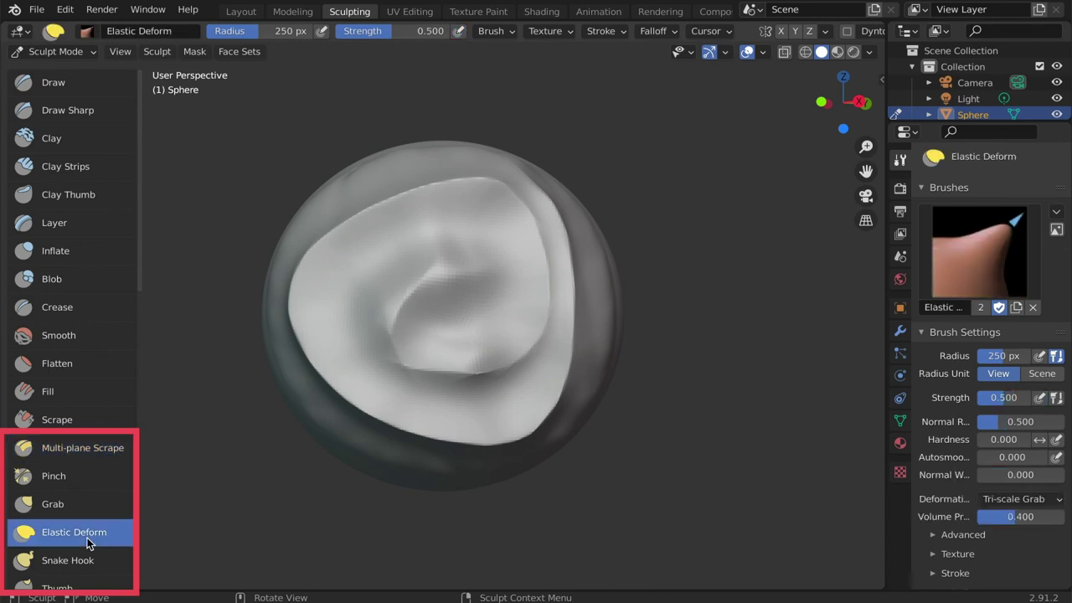
{"action": "left_click", "coordinate": [281, 30]}
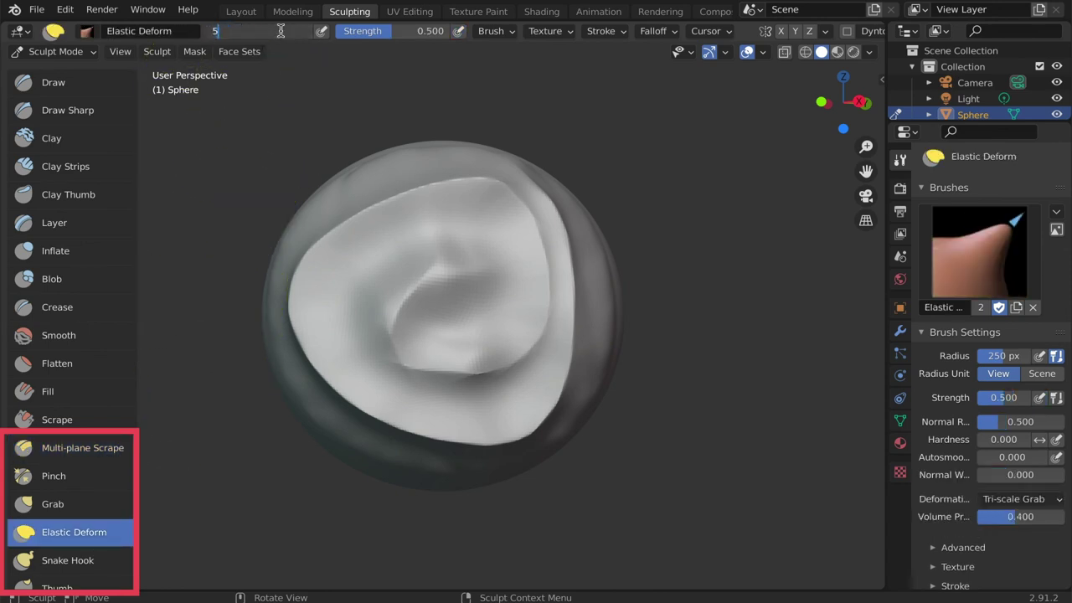
{"action": "type", "text": "50"}
{"action": "key", "text": "Return"}
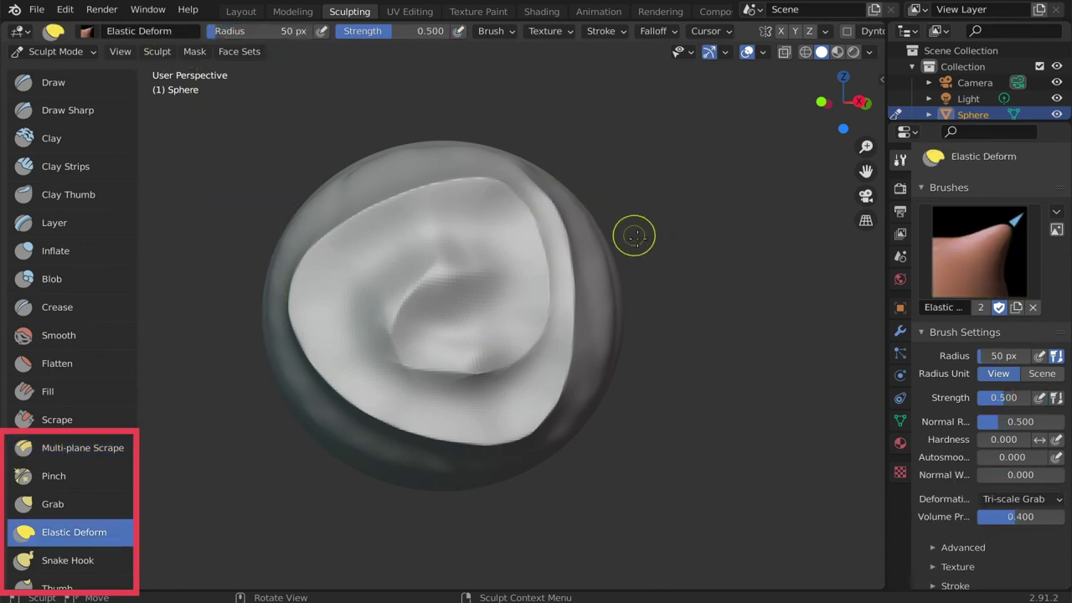
On the sphere's back, pull spikes from the upper left, lower middle and right edge.
{"action": "mouse_move", "coordinate": [615, 245]}
{"action": "middle_mouse_down"}
{"action": "mouse_move", "coordinate": [440, 260]}
{"action": "mouse_move", "coordinate": [454, 237]}
{"action": "middle_mouse_up"}
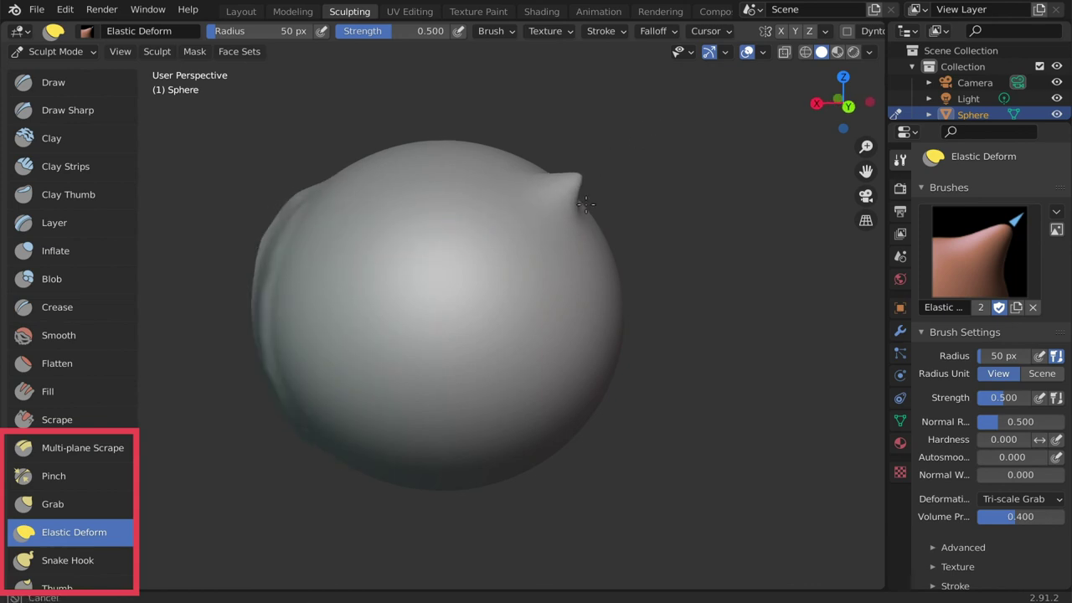
{"action": "left_click_drag", "start_coordinate": [366, 220], "coordinate": [343, 187]}
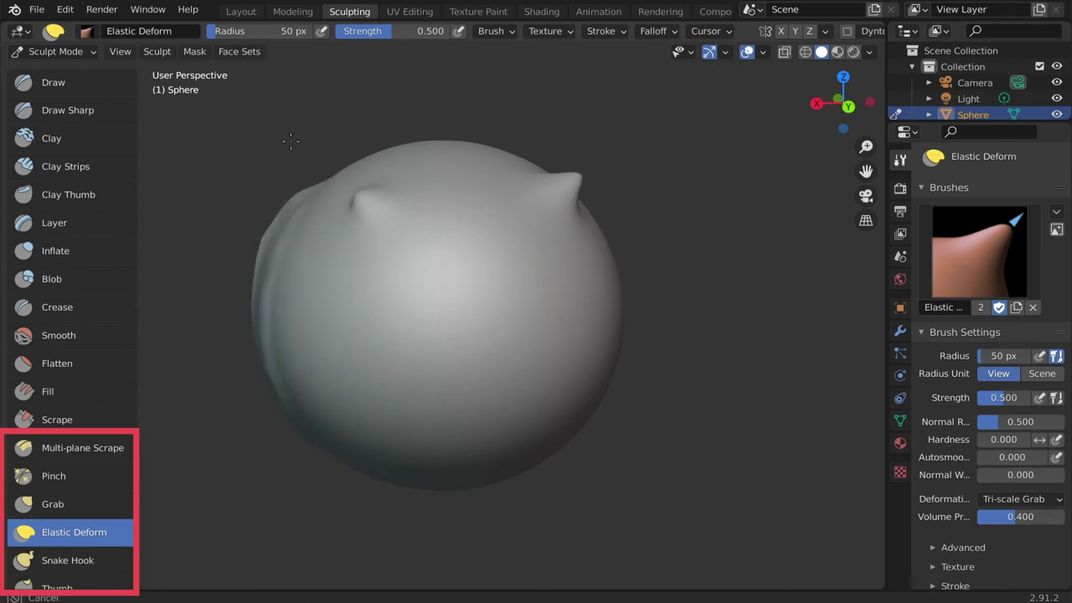
{"action": "left_click_drag", "start_coordinate": [408, 330], "coordinate": [387, 350]}
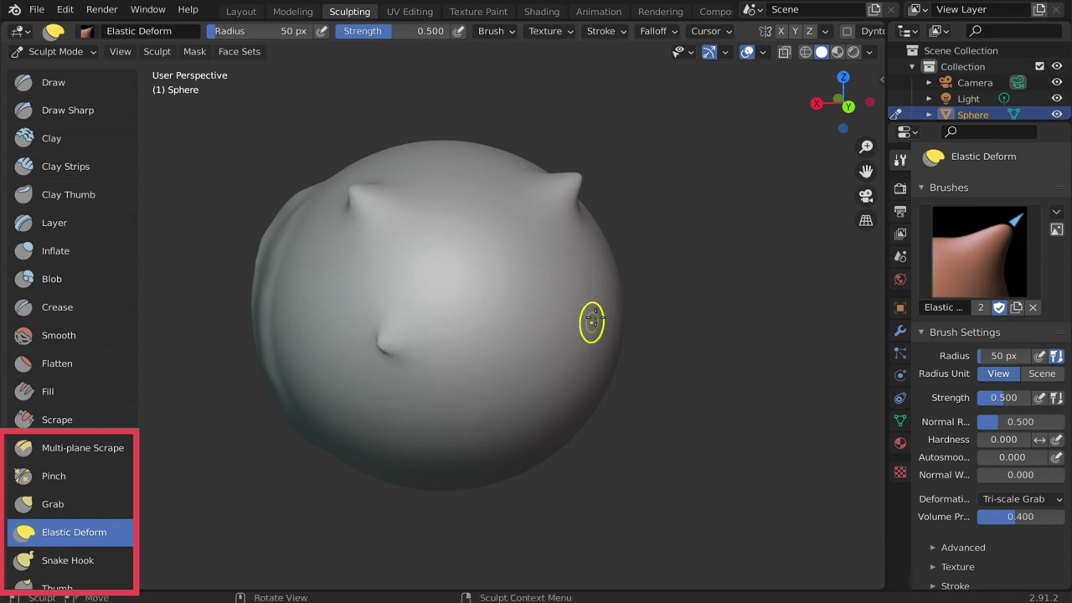
{"action": "left_click_drag", "start_coordinate": [592, 318], "coordinate": [606, 324]}
{"action": "left_click_drag", "start_coordinate": [766, 347], "coordinate": [771, 349]}
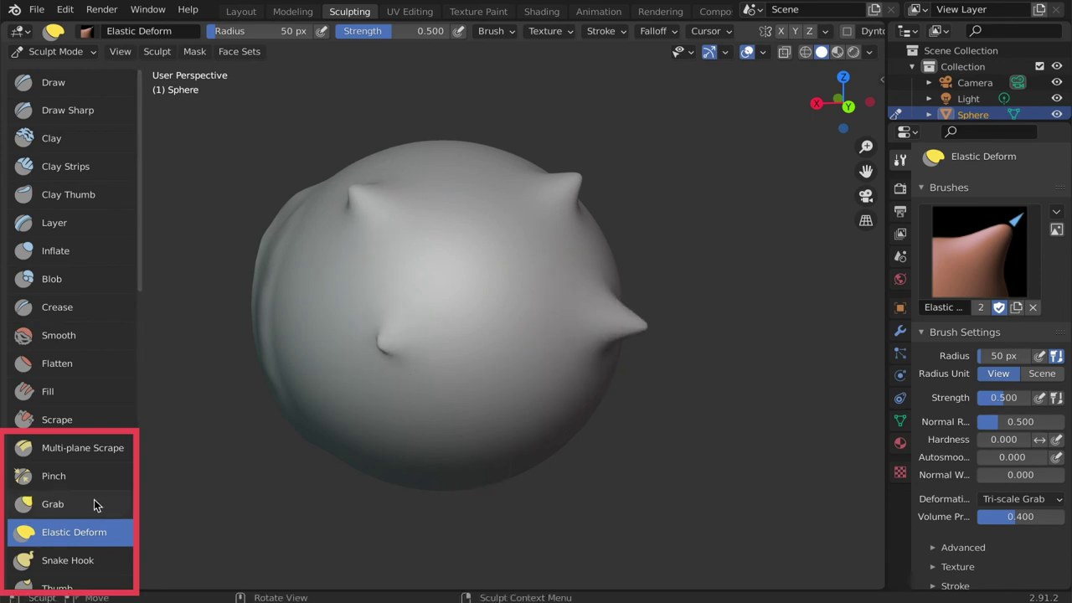
With Snake Hook, pull long thin spikes out to the right, left and lower right.
{"action": "left_click", "coordinate": [88, 560]}
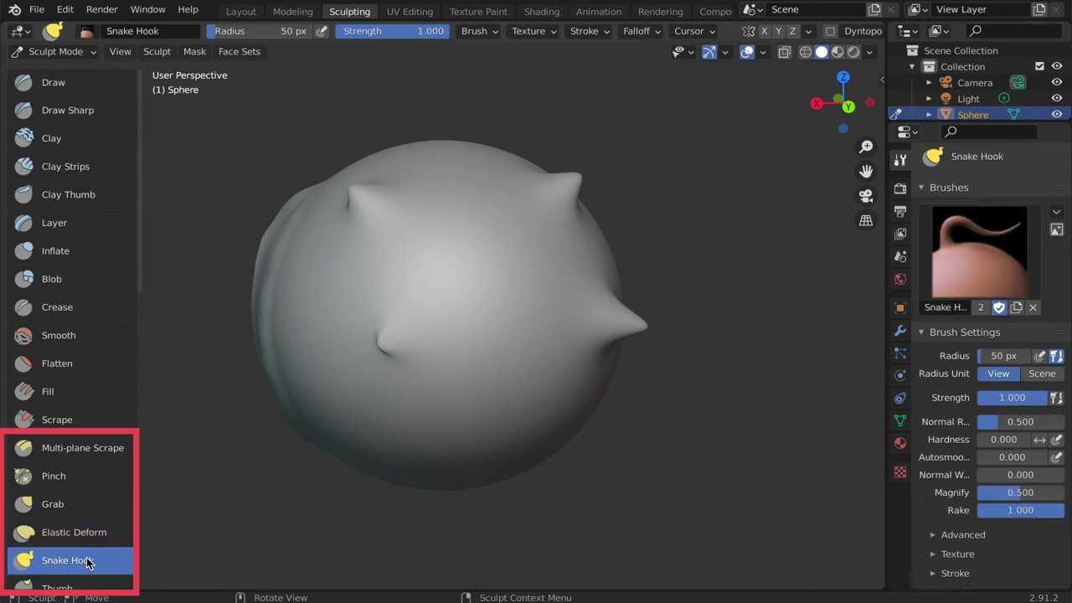
{"action": "mouse_move", "coordinate": [540, 257]}
{"action": "left_mouse_down"}
{"action": "mouse_move", "coordinate": [646, 233]}
{"action": "mouse_move", "coordinate": [619, 245]}
{"action": "left_mouse_up"}
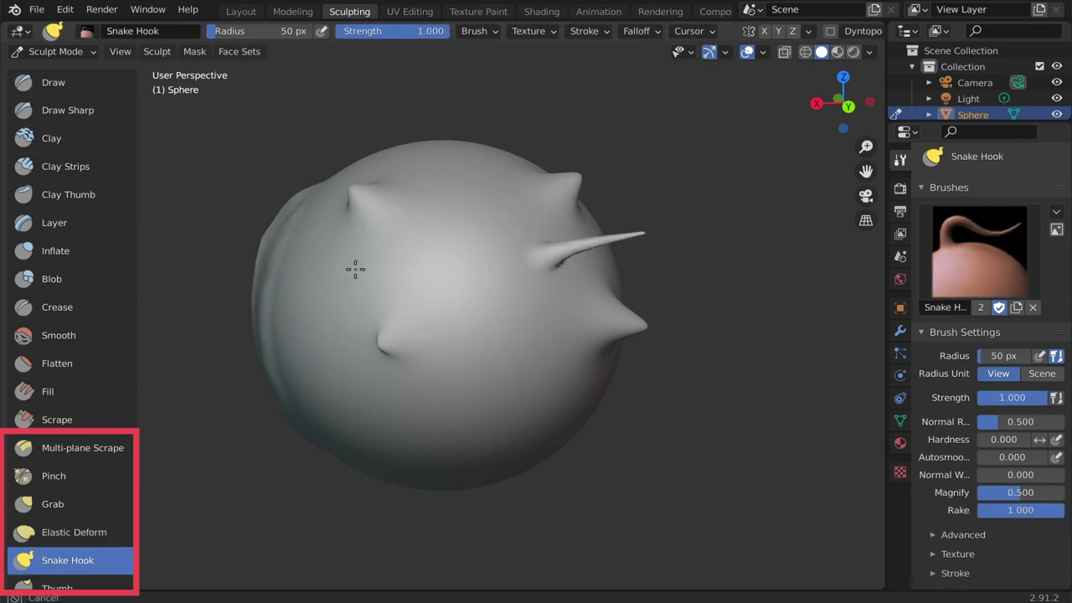
{"action": "left_click_drag", "start_coordinate": [354, 268], "coordinate": [255, 279]}
{"action": "left_click_drag", "start_coordinate": [493, 388], "coordinate": [546, 442]}
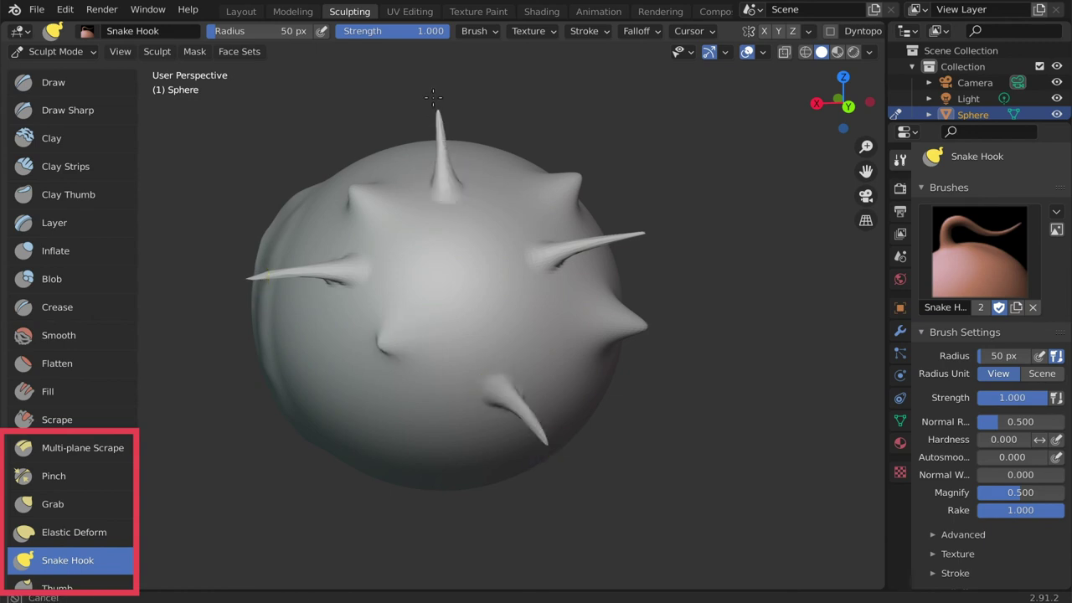